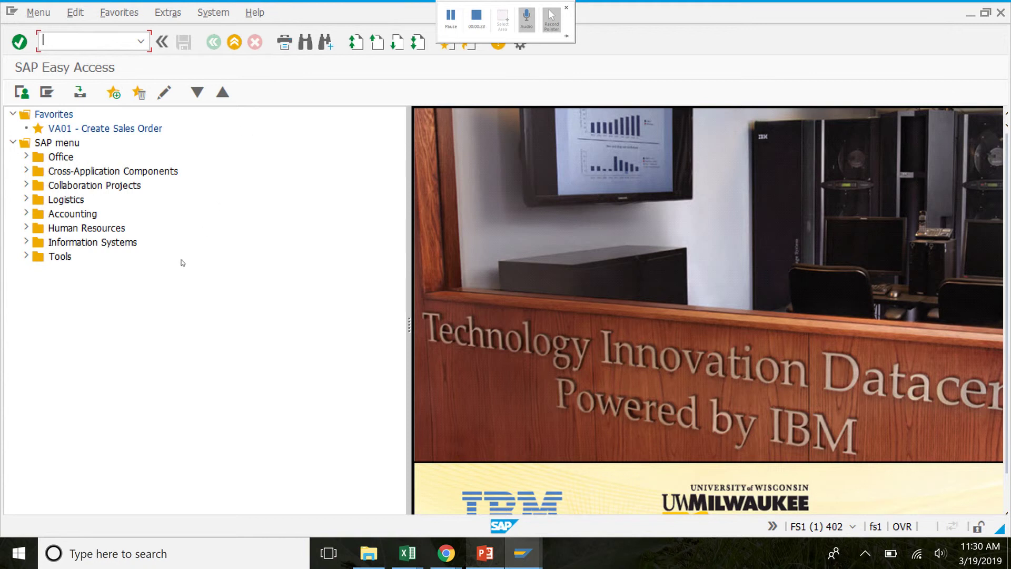
Launch PPOCW – Create via Tools > Business Workflow > Development > Organizational Management > Organizational plan
double_click(59, 257)
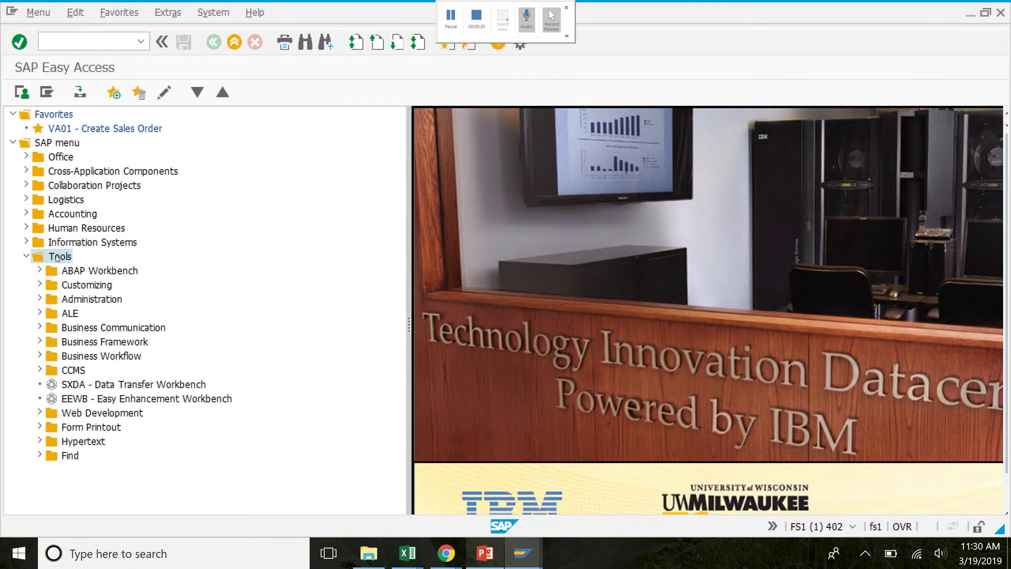
left_click(111, 357)
double_click(111, 357)
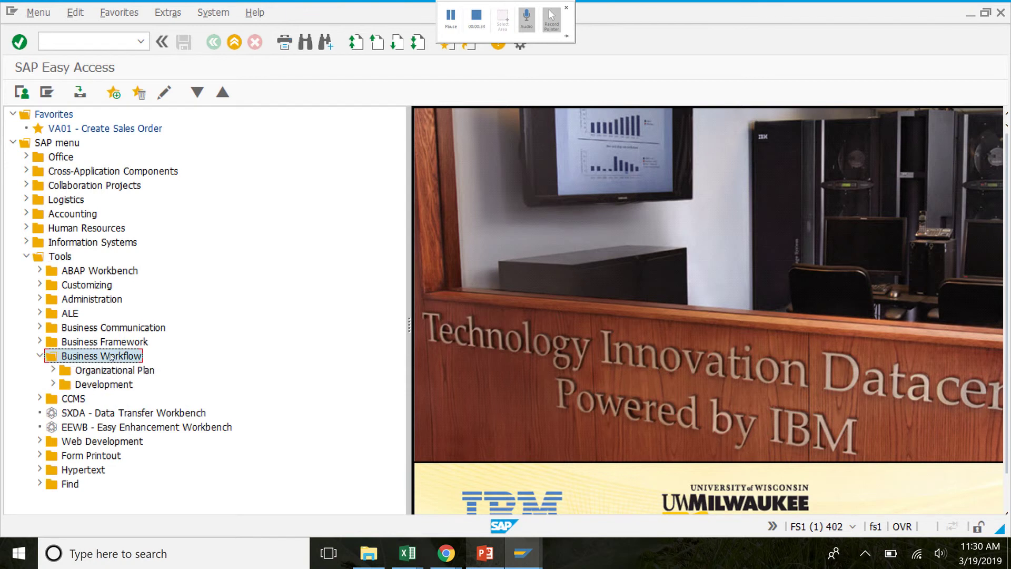
double_click(131, 393)
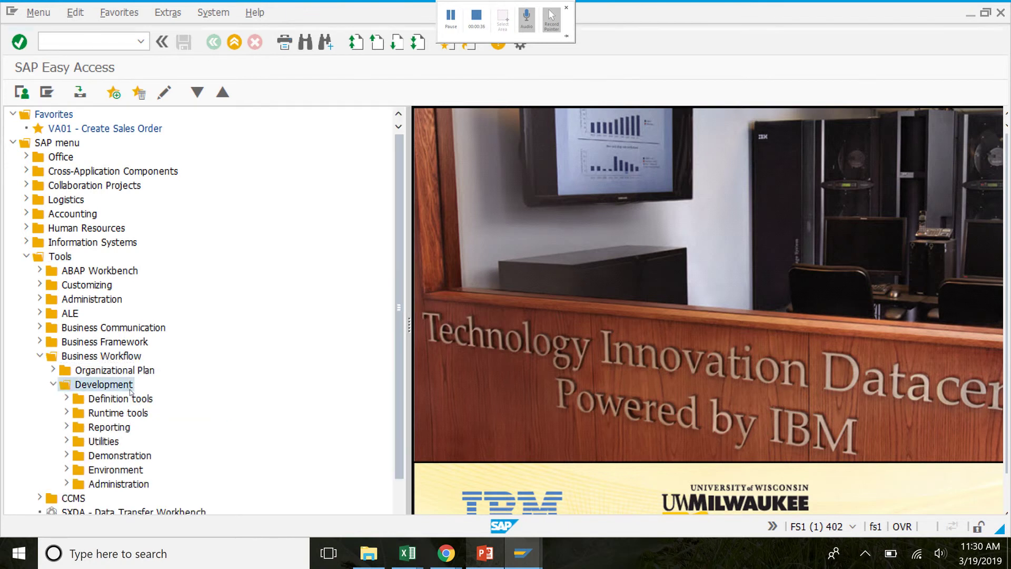
double_click(141, 399)
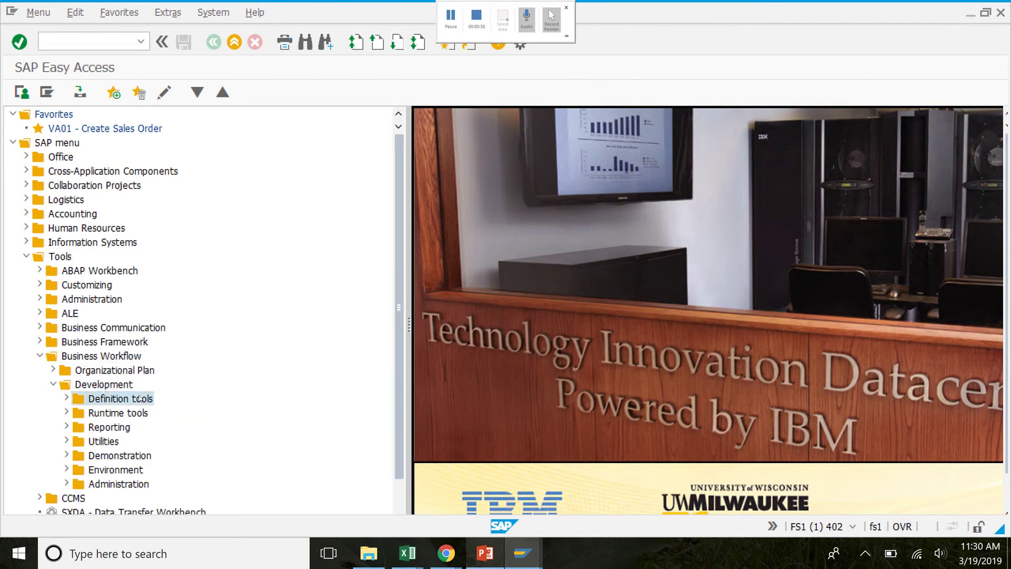
scroll(158, 442, "down", 3)
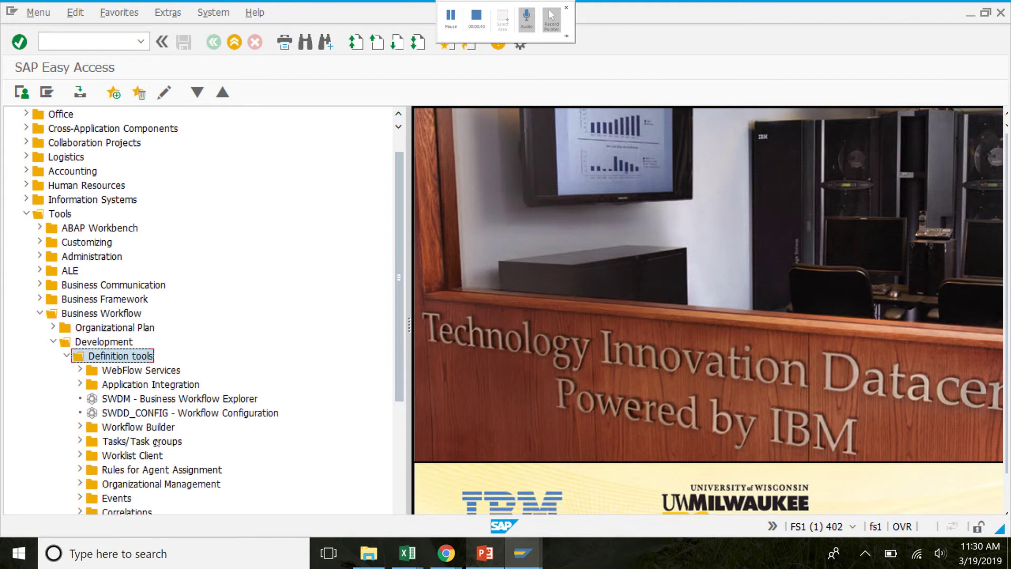
double_click(215, 456)
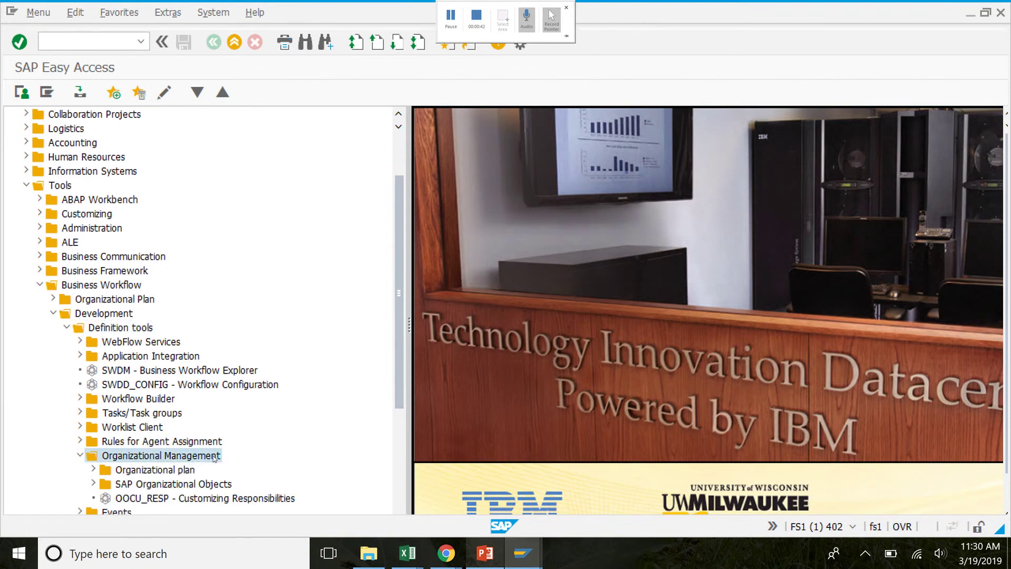
scroll(182, 353, "down", 1)
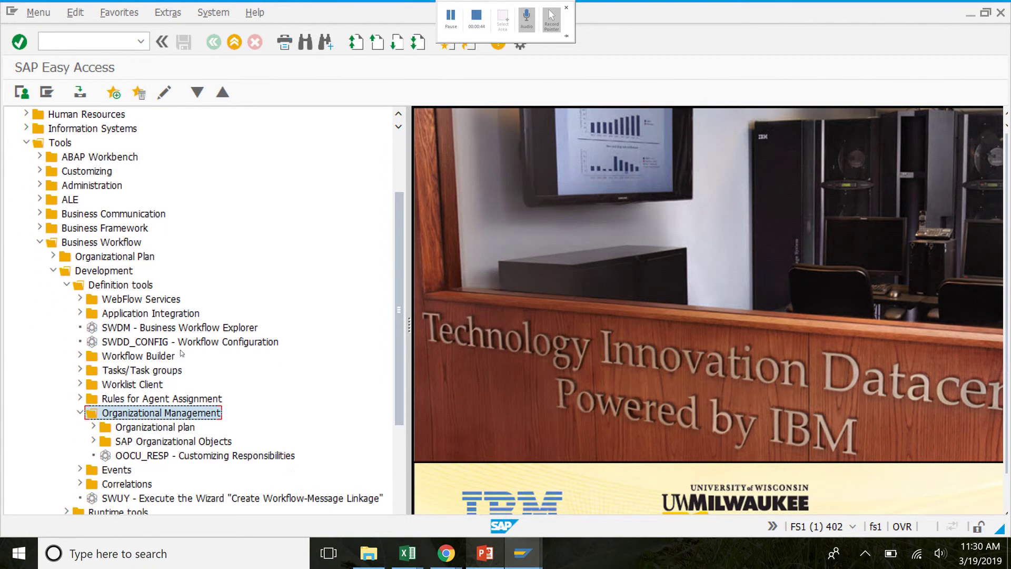
double_click(153, 429)
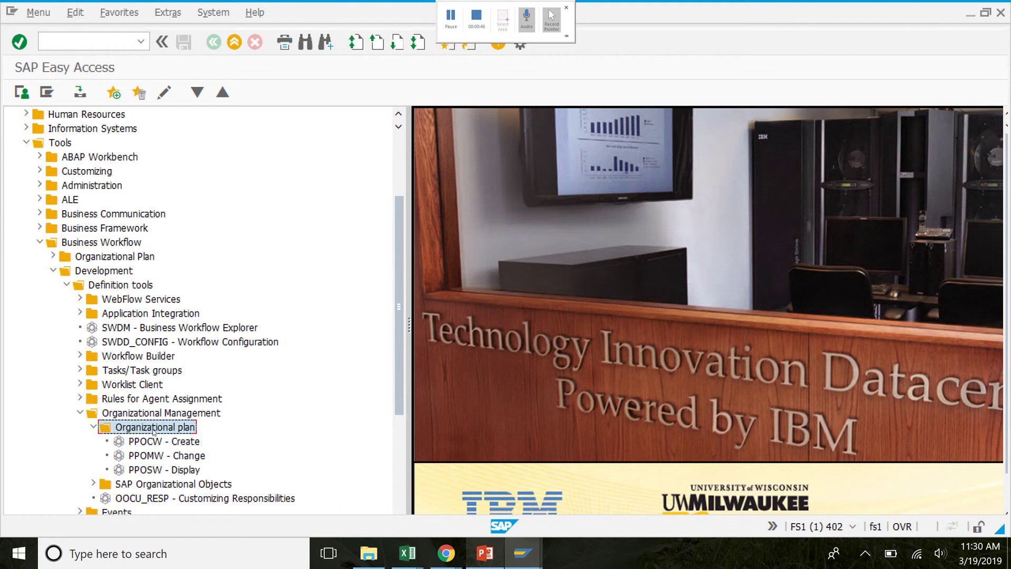
double_click(188, 443)
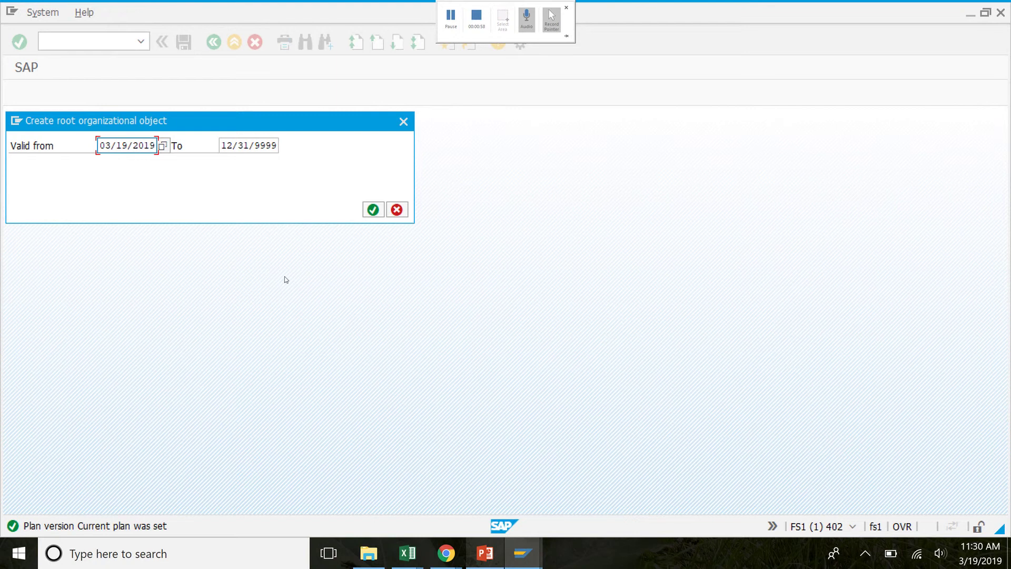
Accept the root object's validity period 03/19/2019 to 12/31/9999
left_click(372, 215)
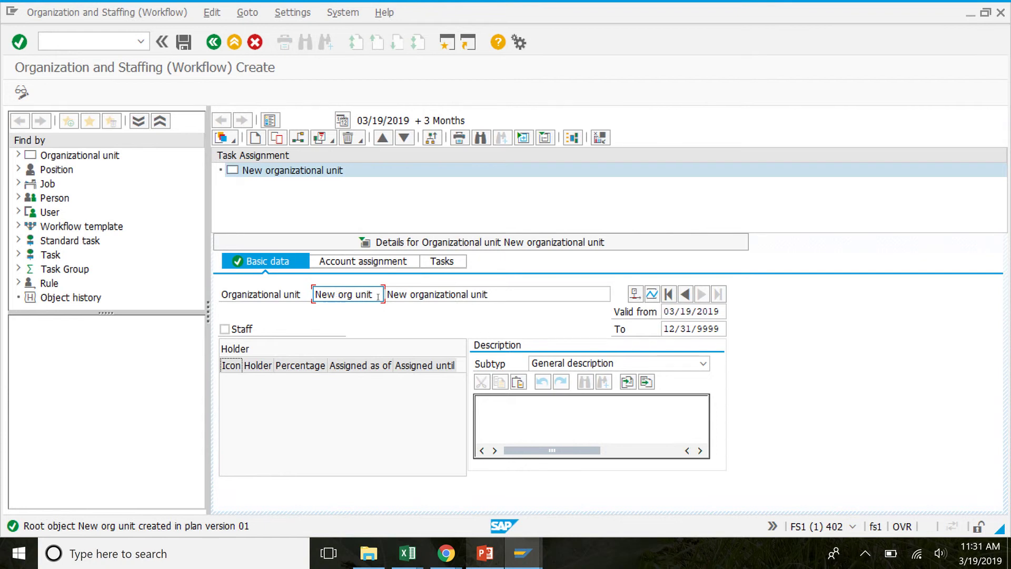
Rename the root unit to abbreviation 49FSHR and long name '49 Fitter Snacker Organization'
left_click_drag(379, 295, 288, 281)
key("BackSpace")
type("49FSHR")
left_click(501, 295)
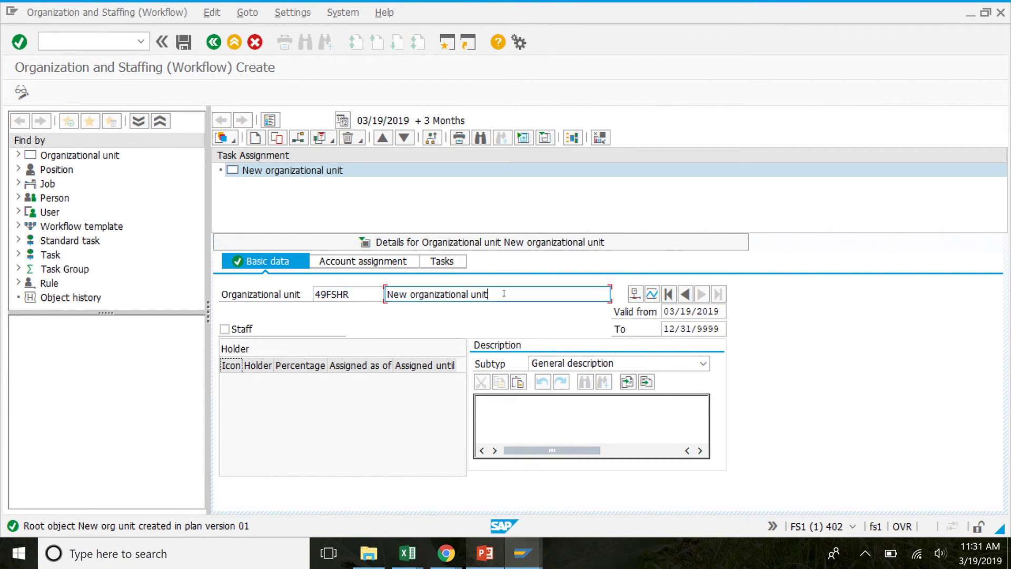
left_click_drag(501, 295, 386, 293)
key("Delete")
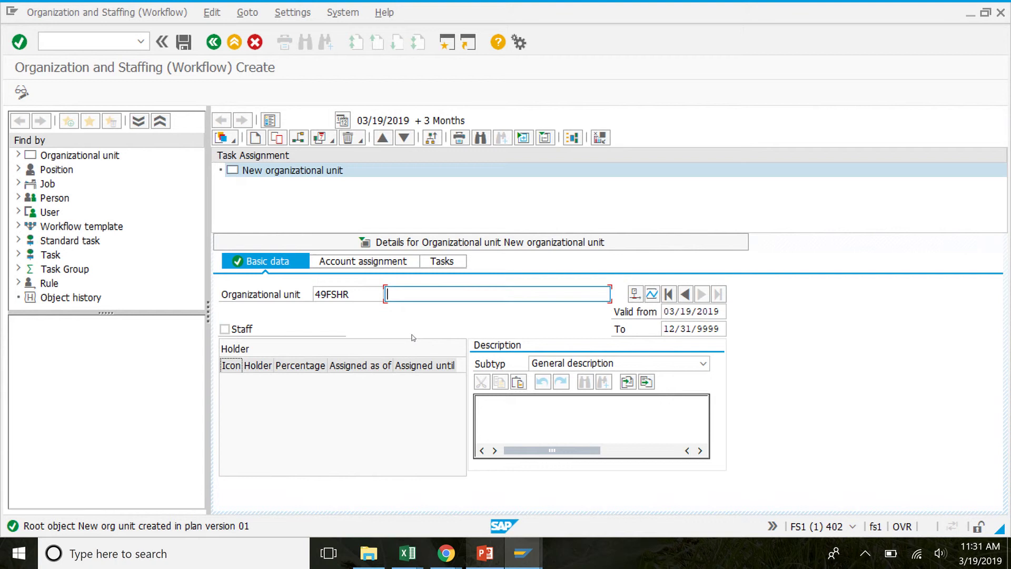
type("49 Fitter Snacker Orga")
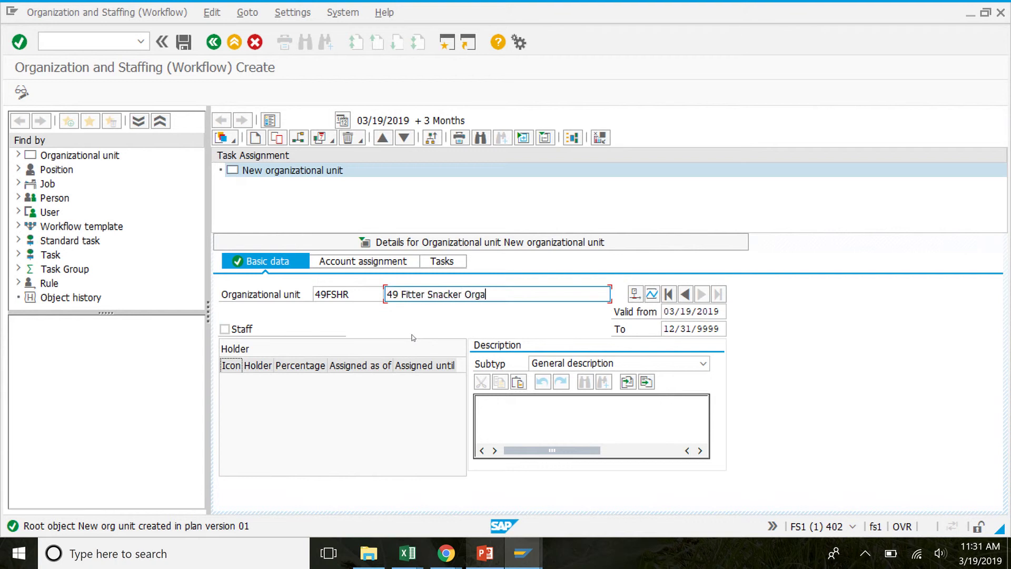
type("nzia")
key("BackSpace")
key("BackSpace")
key("BackSpace")
type("ization")
Assign controlling area 49 Fitter Snacker, company code 49FS and personnel area 49FS, then save
left_click(383, 262)
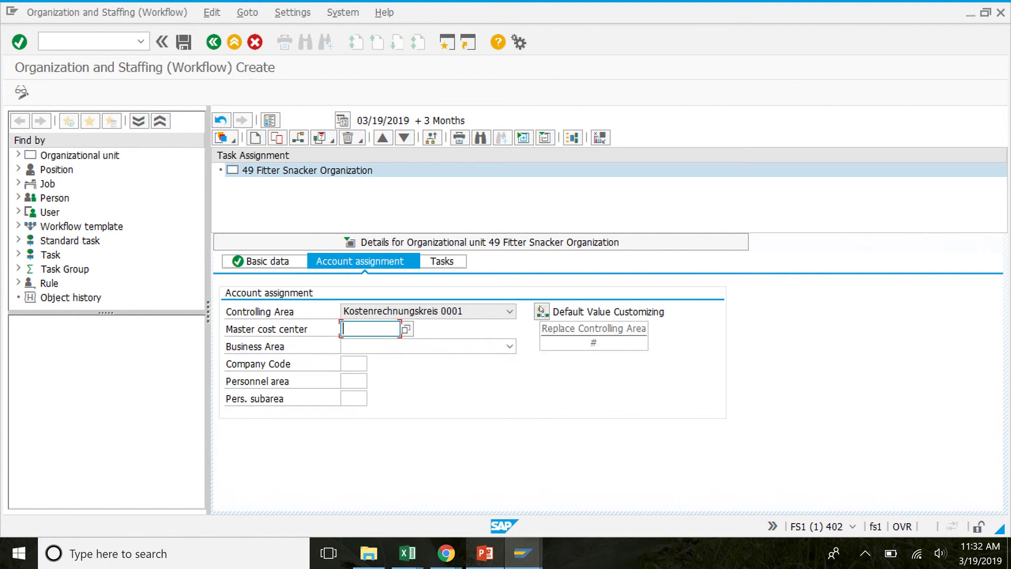
left_click(539, 310)
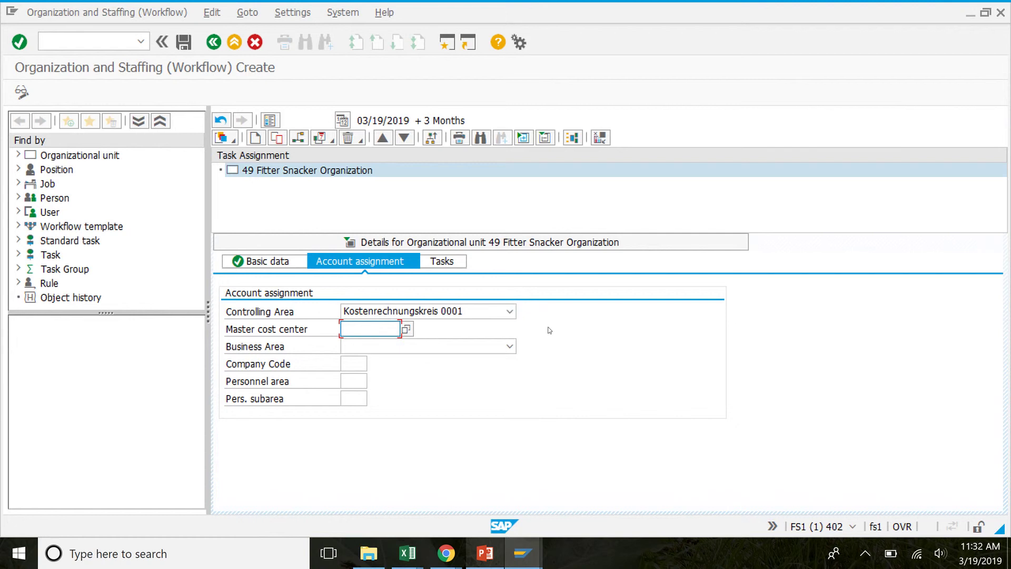
left_click(510, 310)
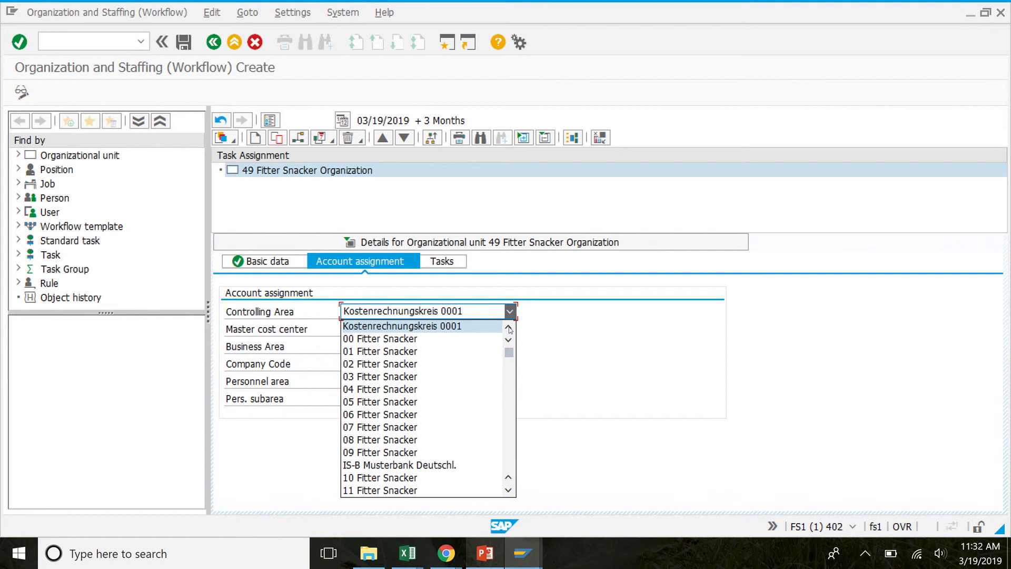
left_click_drag(509, 351, 509, 396)
left_click(390, 401)
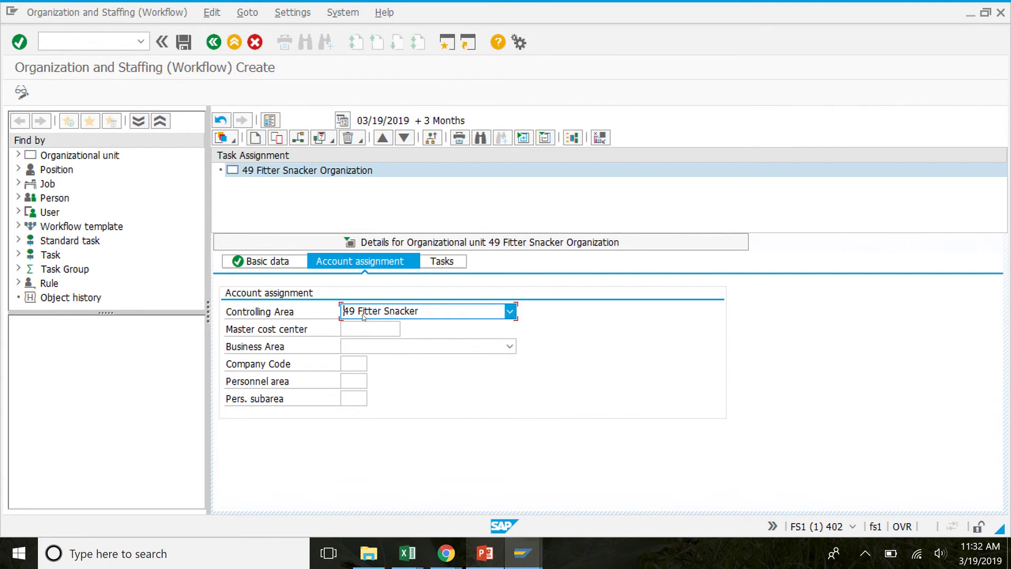
left_click(352, 368)
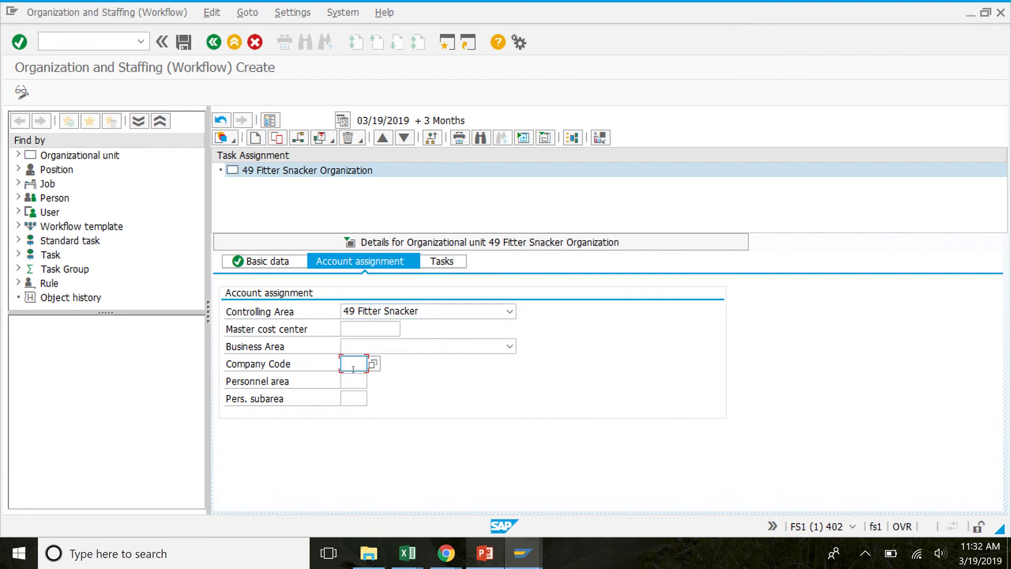
type("49FS")
left_click(361, 380)
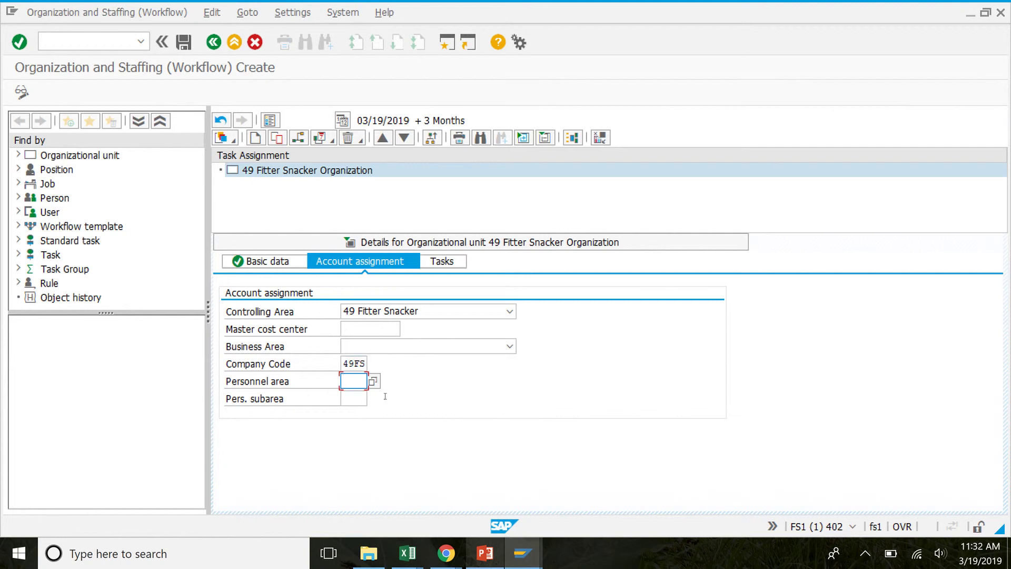
type("49FS")
left_click(184, 42)
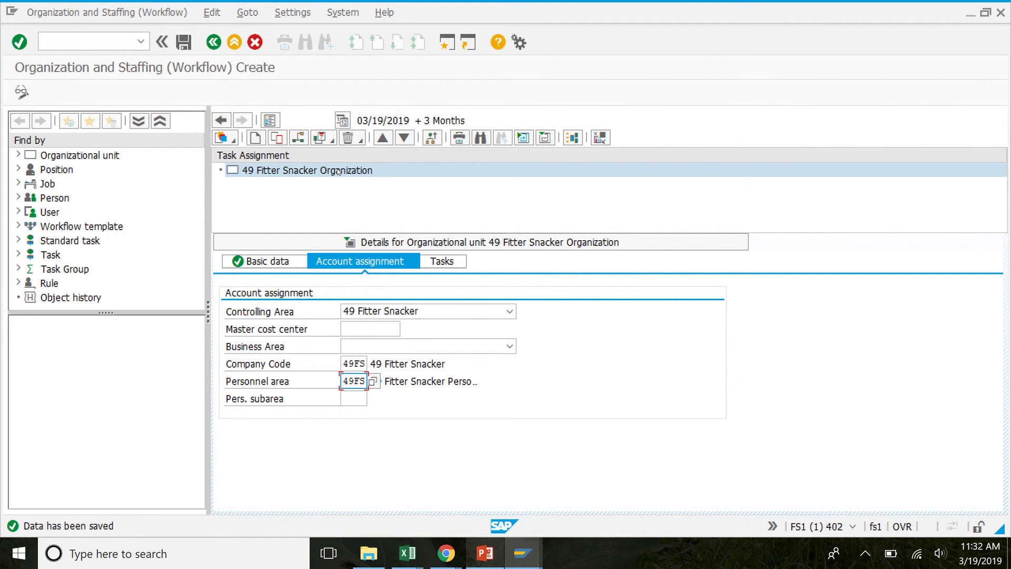
Create a subordinate unit under 49 Fitter Snacker Organization with the 'Is line supervisor of' relationship
left_click(338, 171)
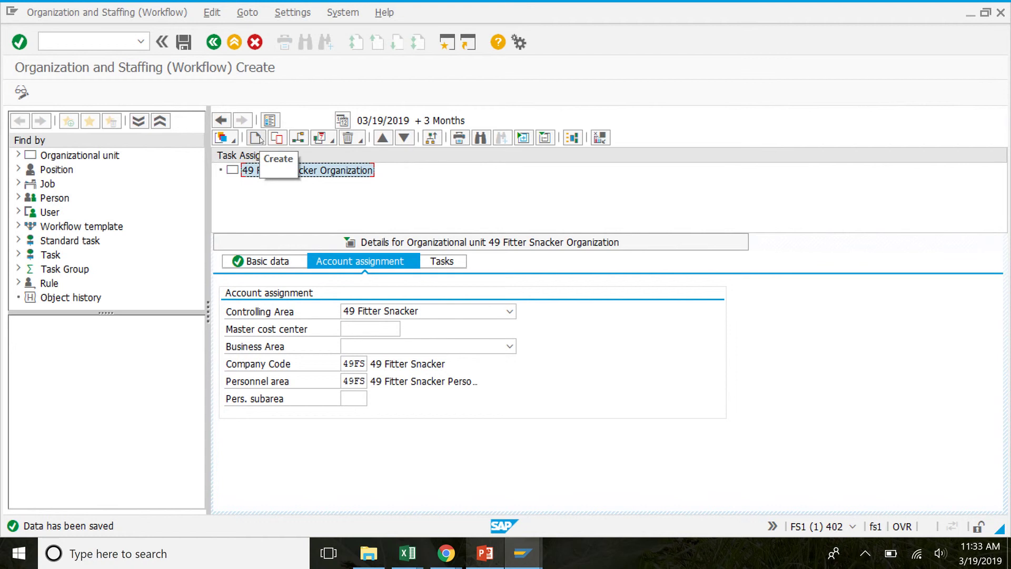
left_click(257, 138)
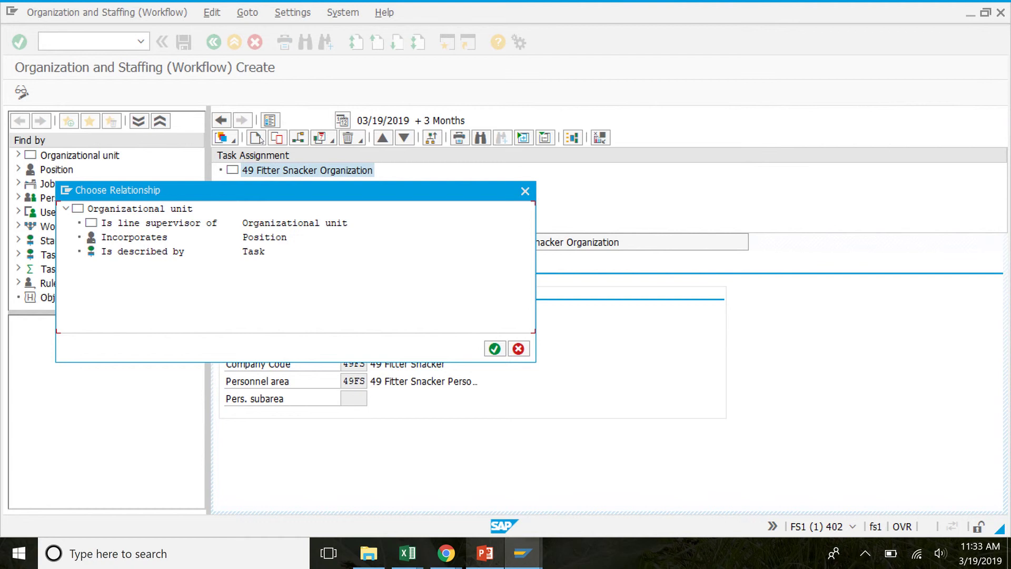
double_click(299, 222)
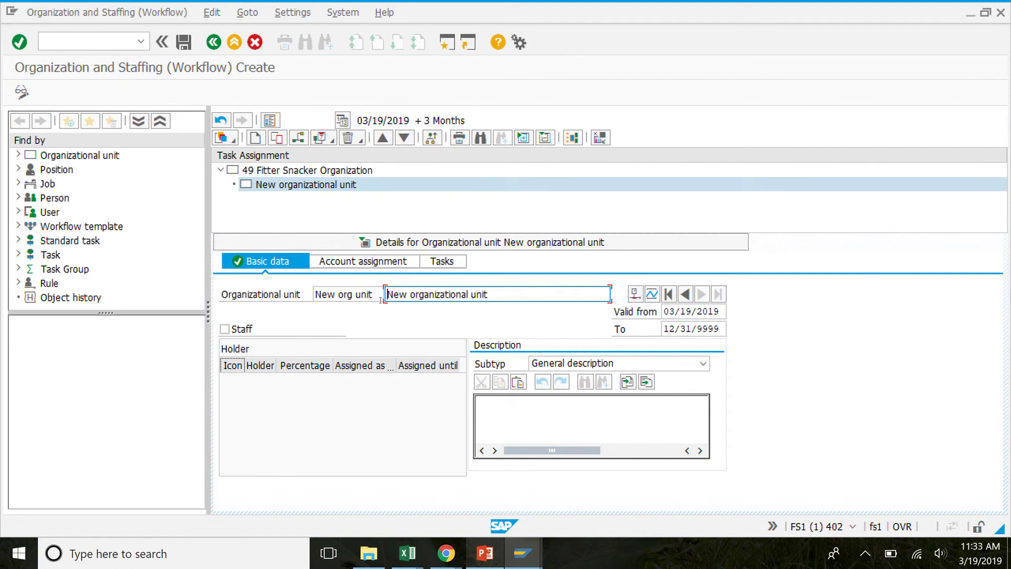
Name the new unit 49MANU with long name '49 Manufacturing Group'
left_click_drag(378, 295, 314, 295)
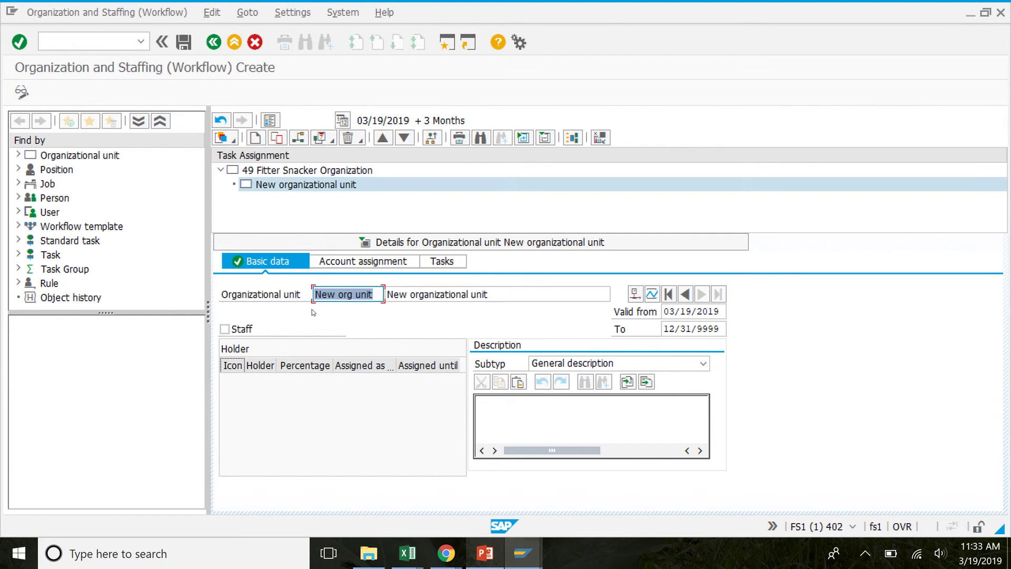
type("49")
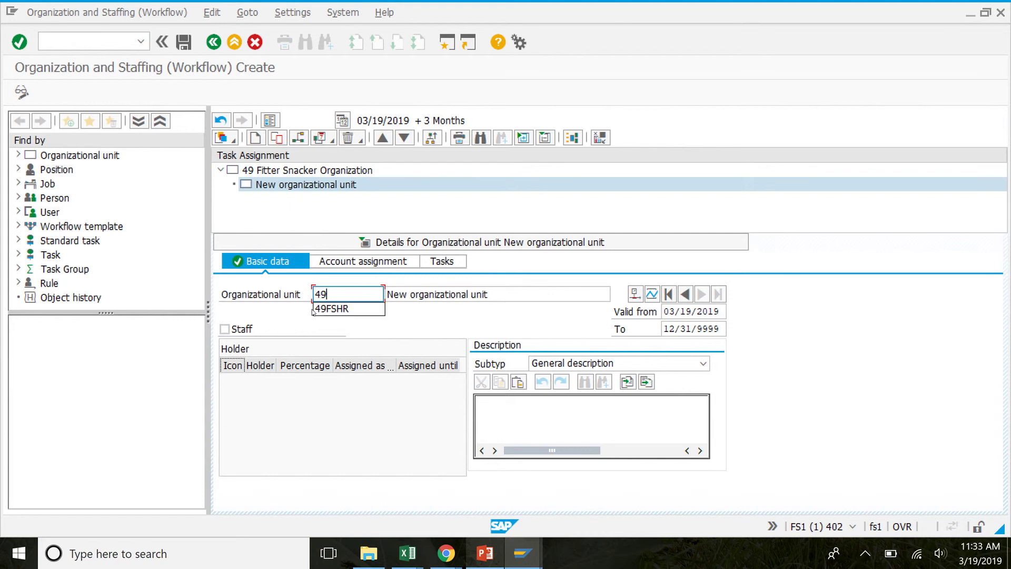
type("MANU")
left_click_drag(514, 295, 380, 293)
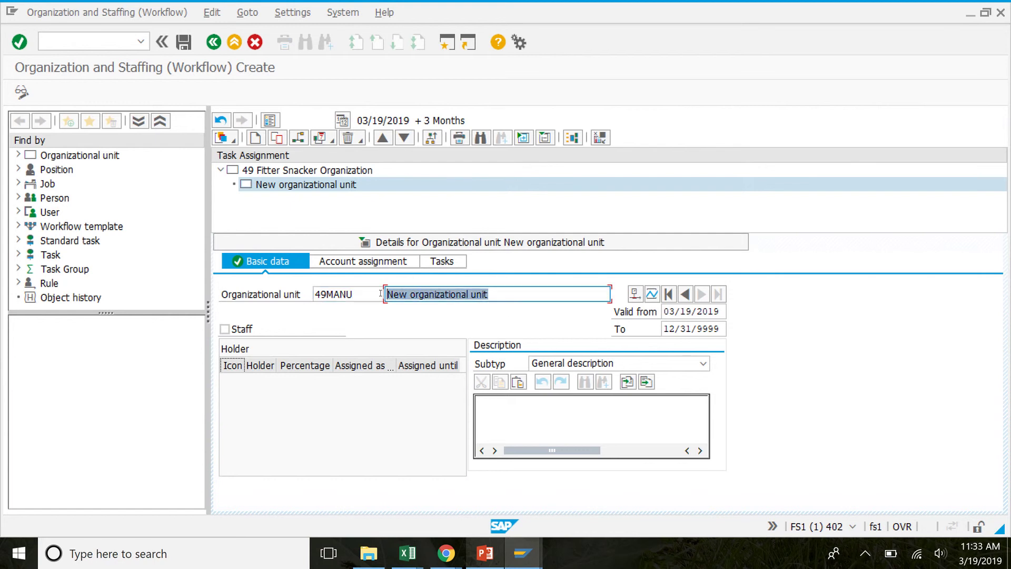
type("49")
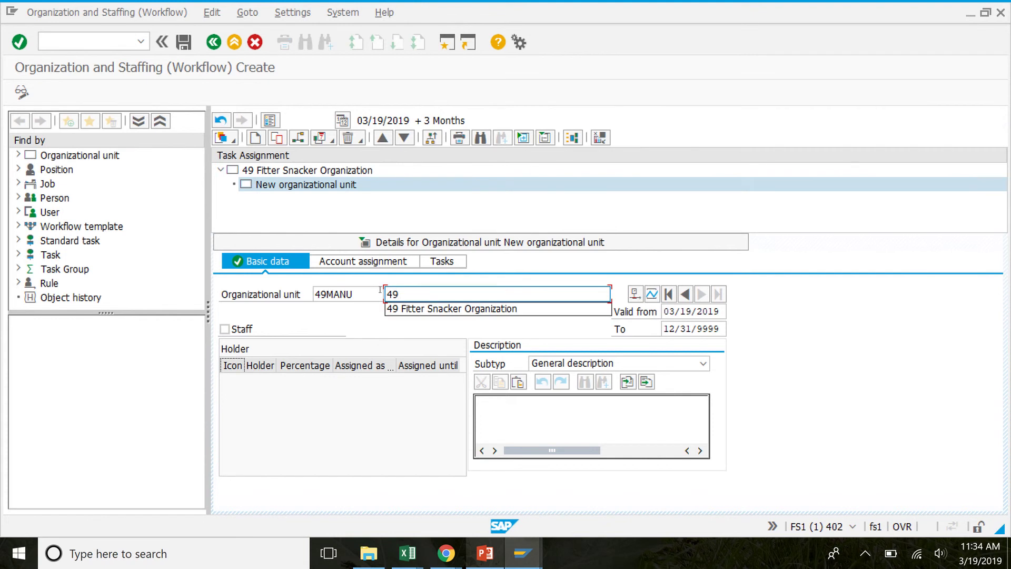
type(" Manufatu")
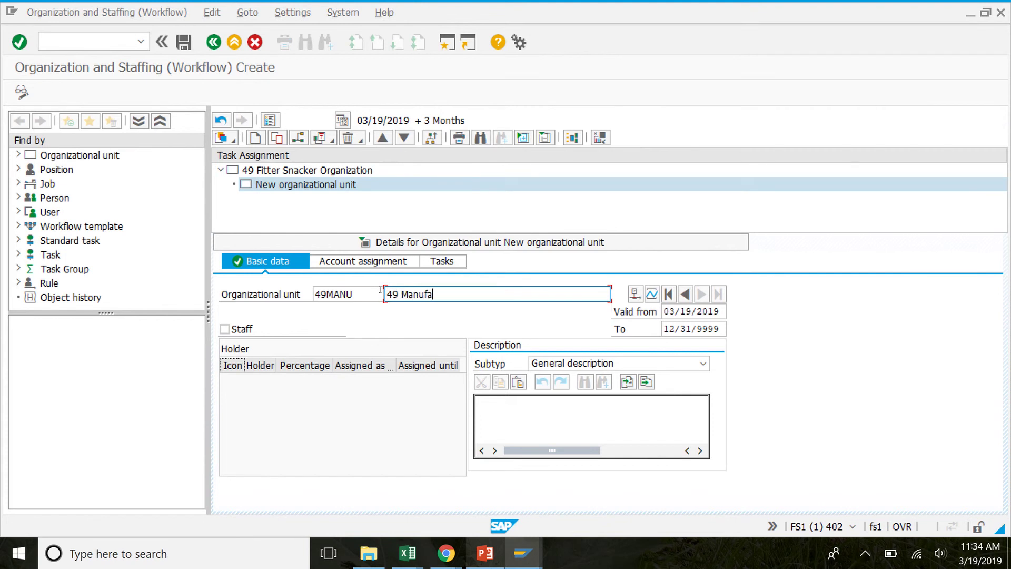
key("BackSpace")
key("BackSpace")
key("BackSpace")
type("acturing Group")
Check 49 Manufacturing Group's inherited account assignment and save the unit
left_click(379, 263)
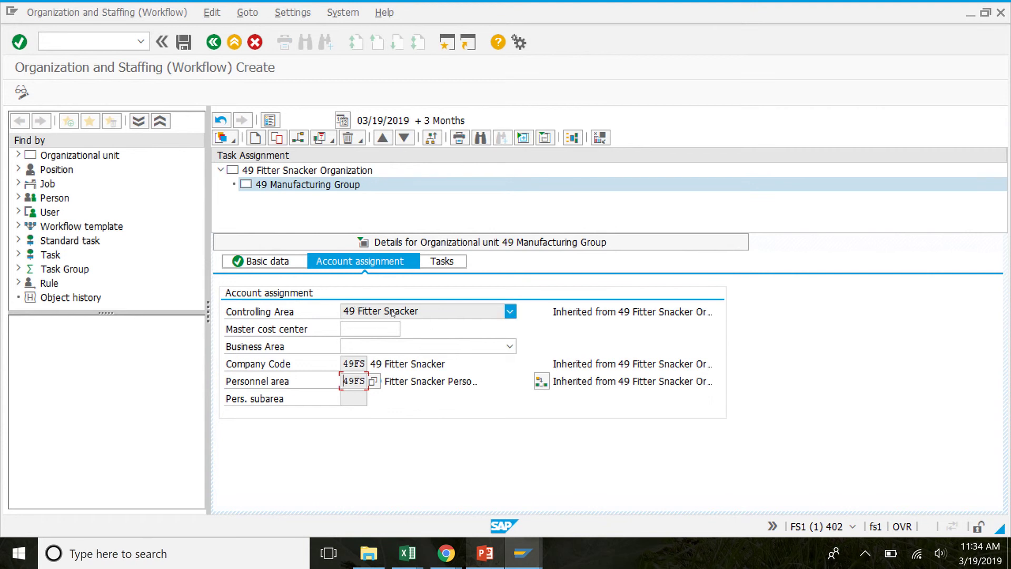
left_click(190, 45)
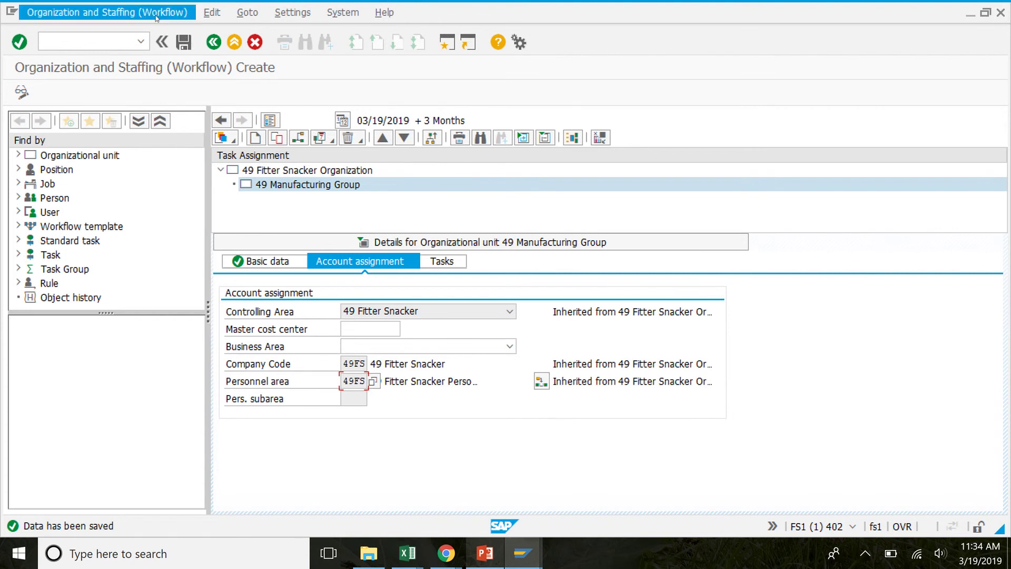
left_click(315, 185)
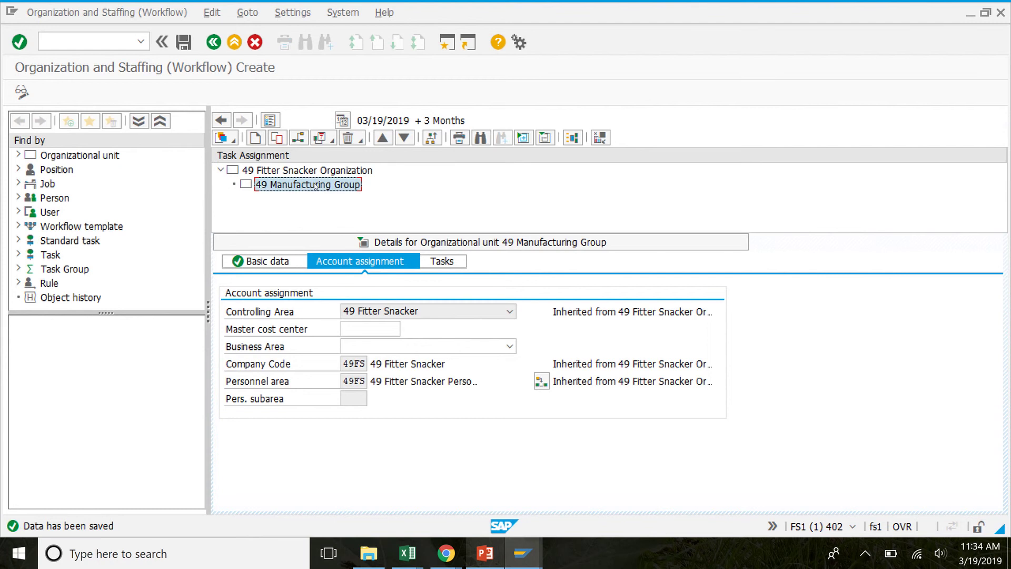
Add subordinate unit 49PROD – '49 Production' under 49 Manufacturing Group
left_click(256, 139)
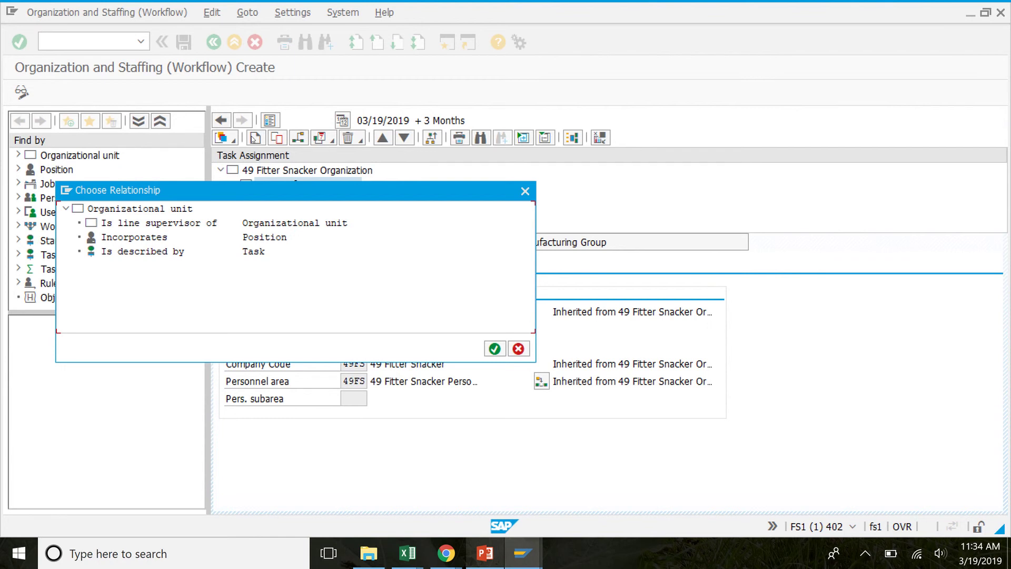
double_click(293, 224)
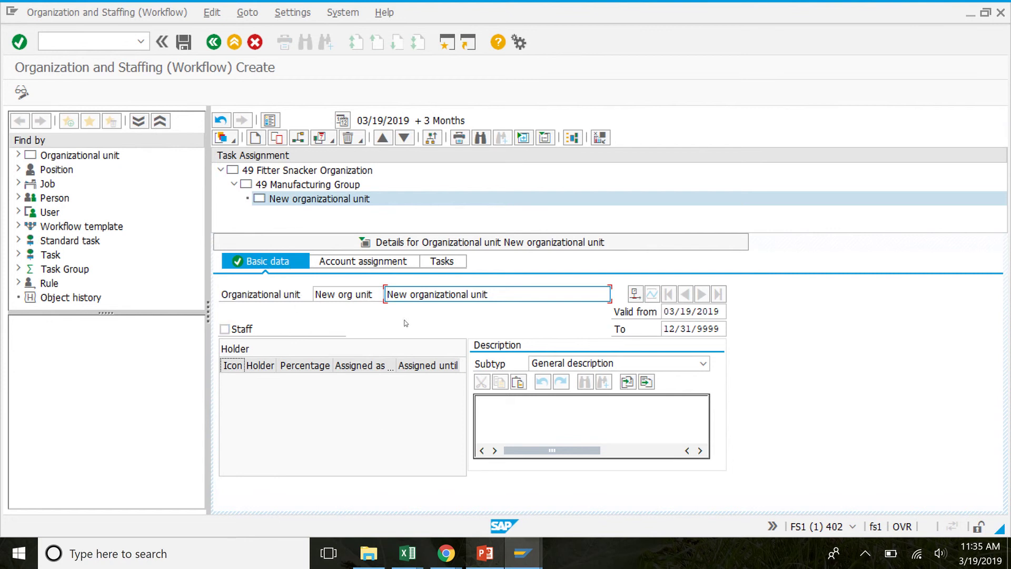
left_click_drag(375, 294, 306, 290)
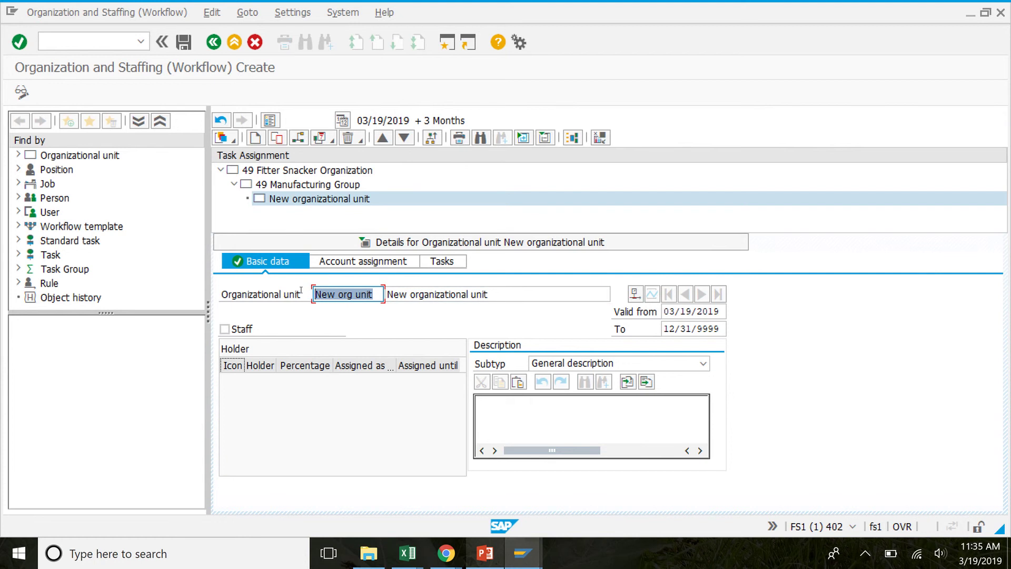
type("49")
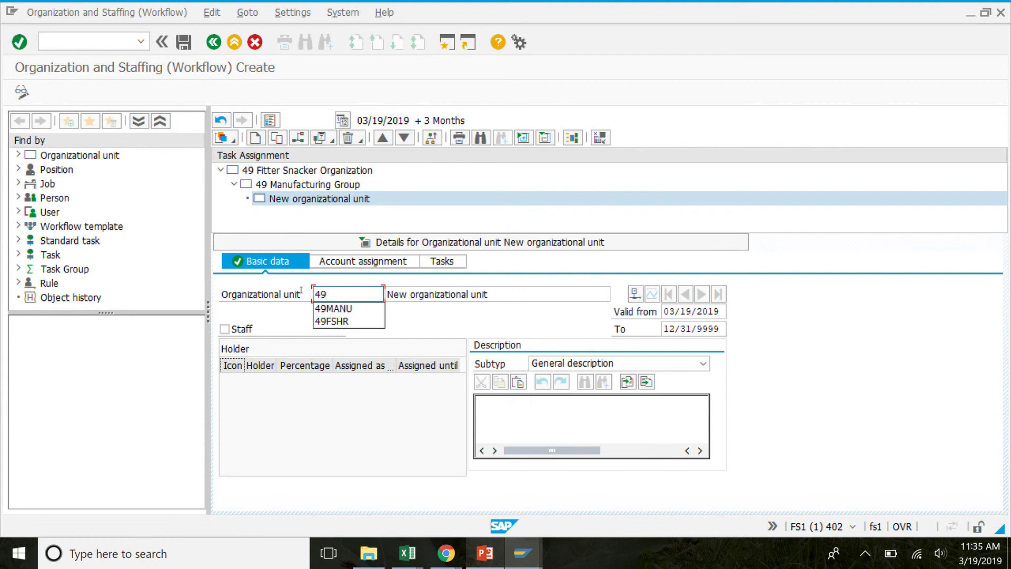
type("PROD")
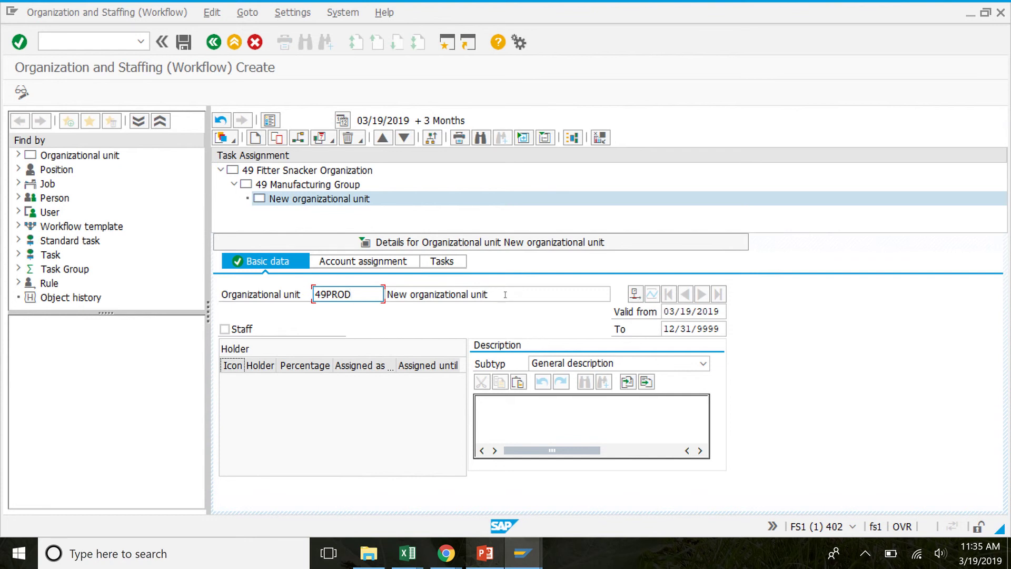
key("Tab")
type("49")
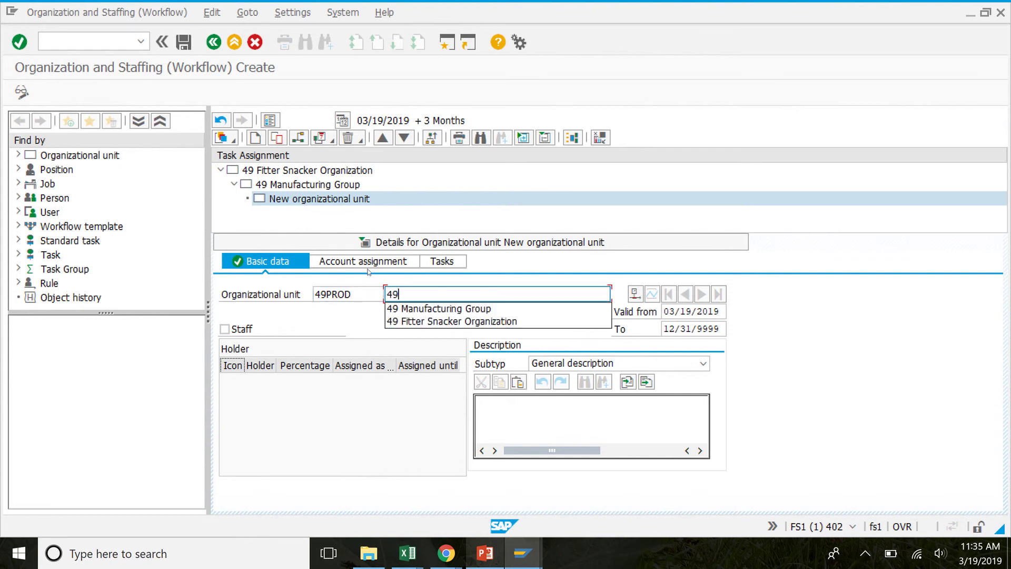
type(" R")
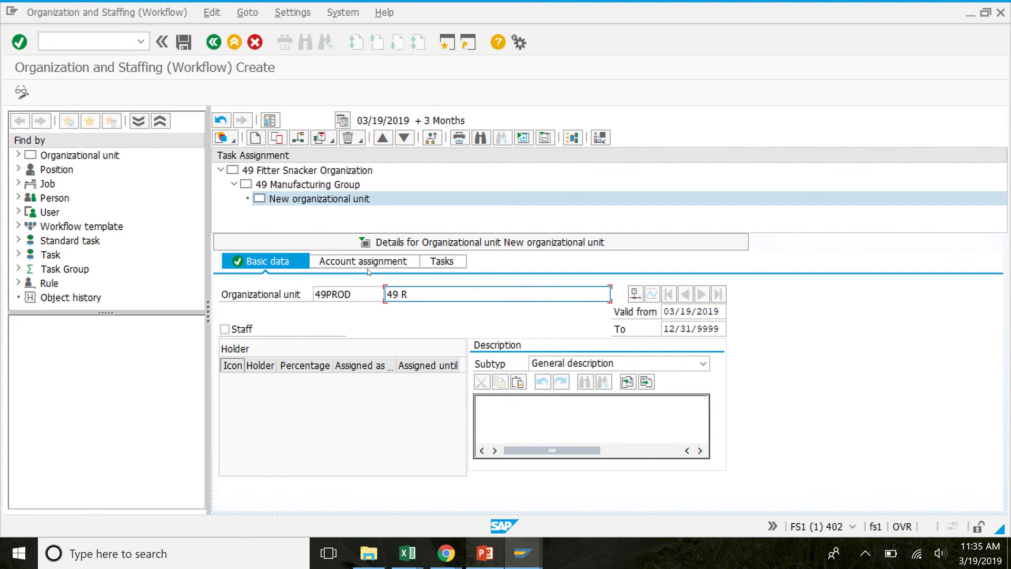
key("BackSpace")
type("Production")
Open the Master cost center search help on 49 Production's Account assignment tab
left_click(378, 264)
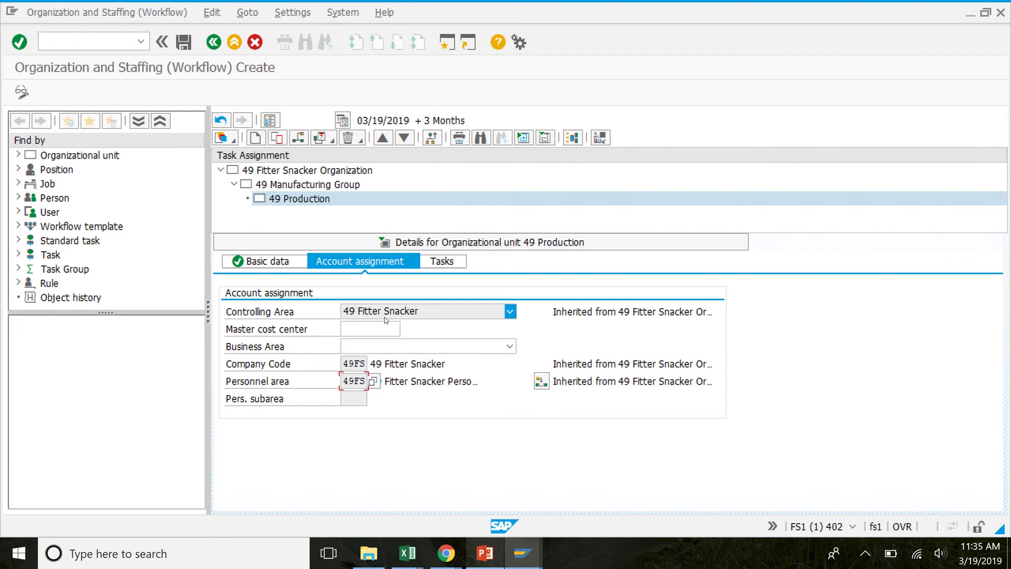
left_click(369, 330)
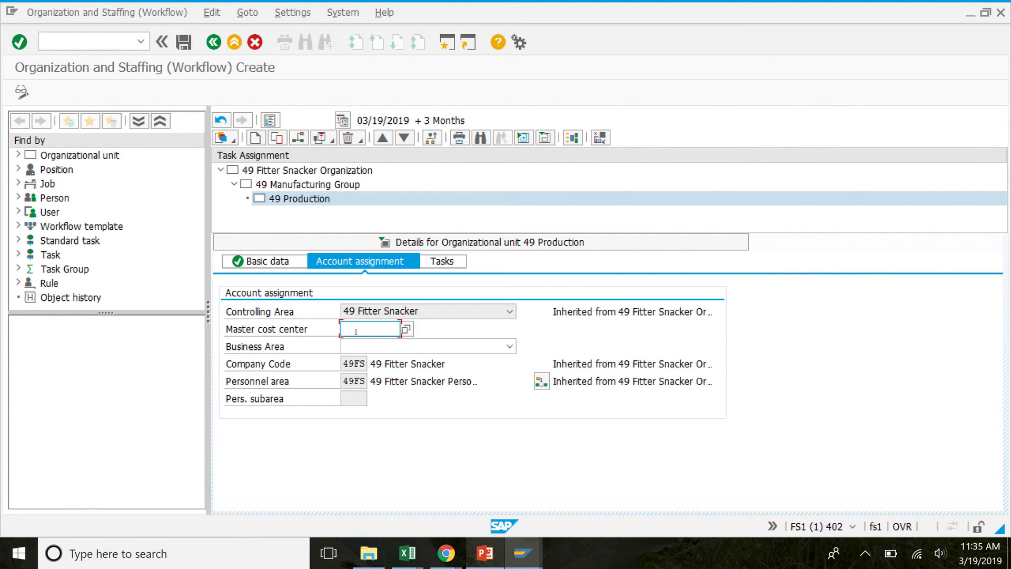
left_click(407, 330)
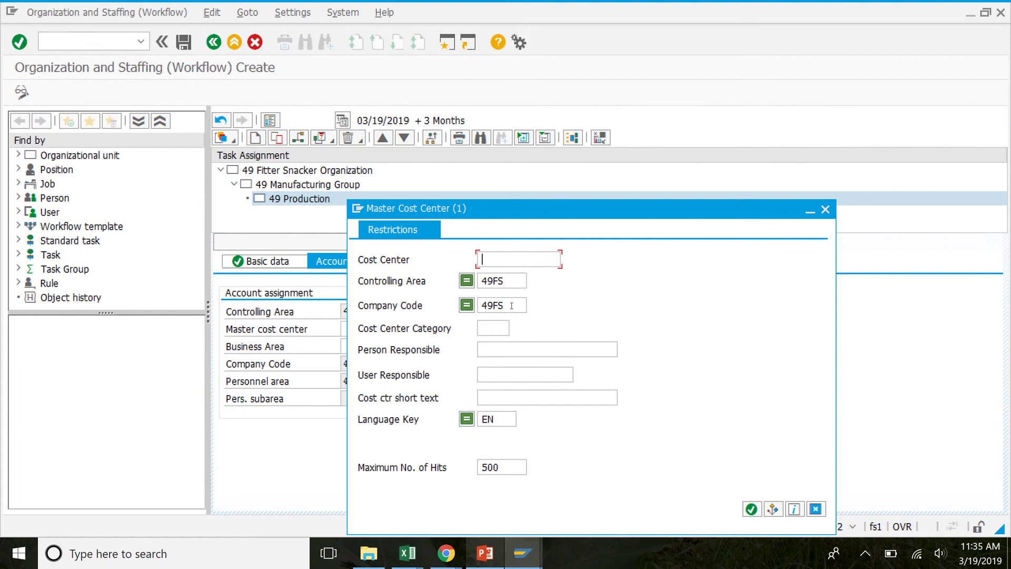
Assign master cost center P010 PRODUCTION to 49 Production and save
left_click(752, 509)
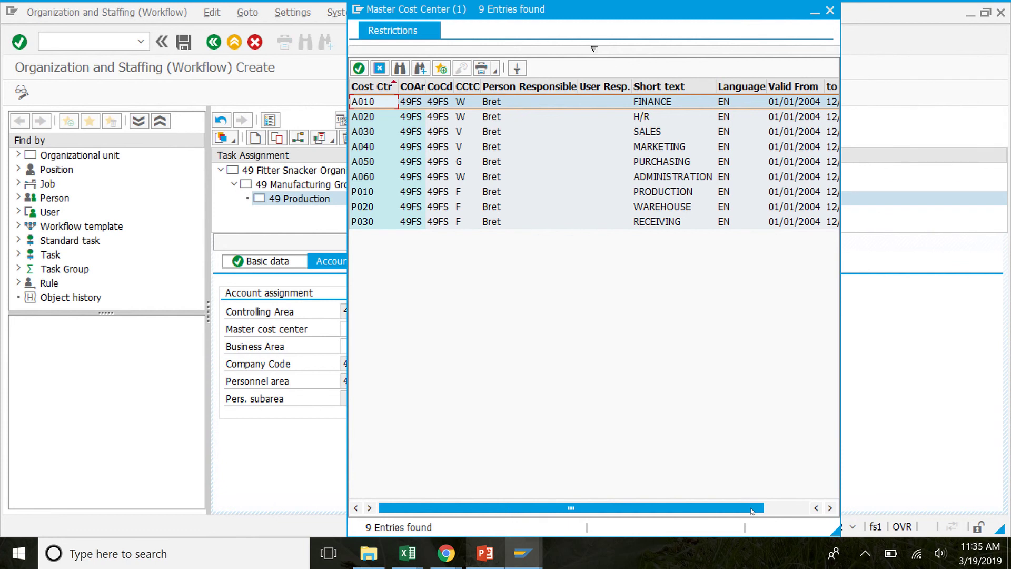
left_click(647, 193)
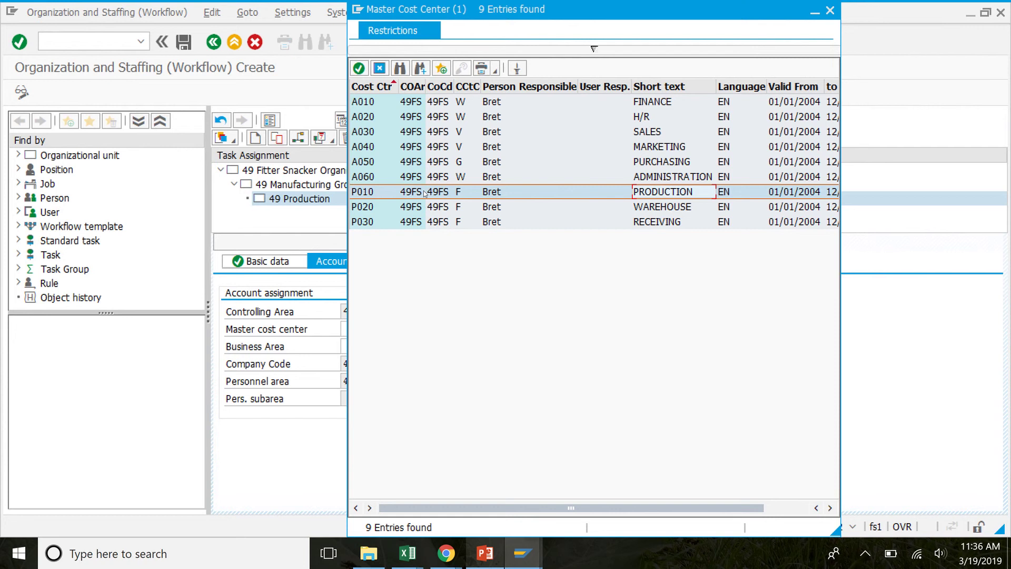
double_click(368, 195)
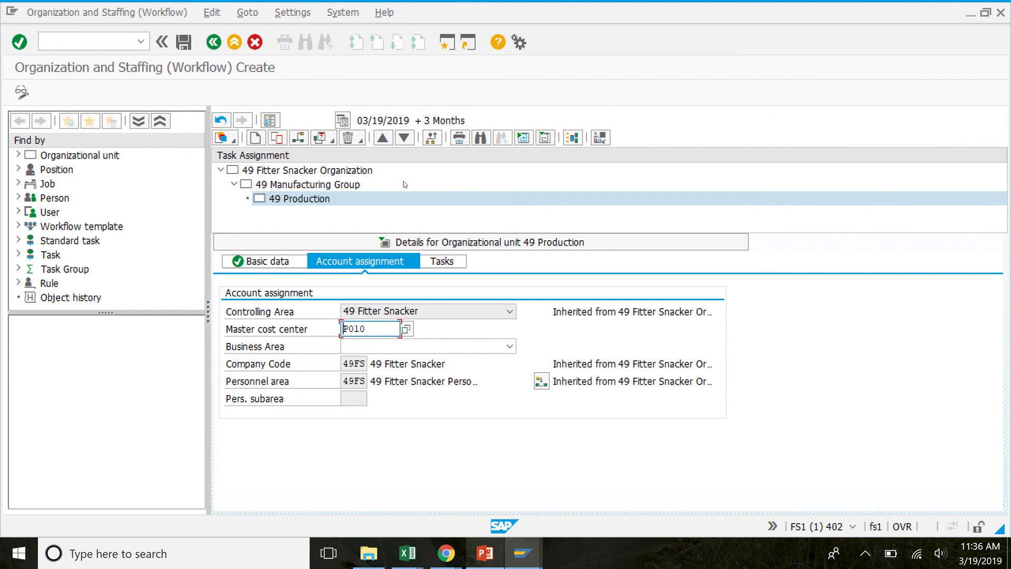
left_click(183, 43)
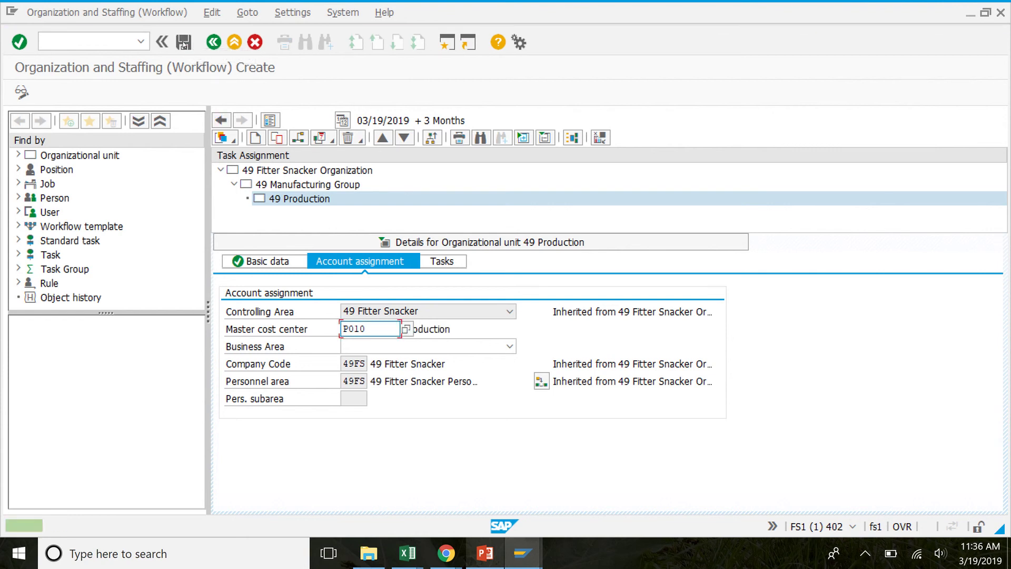
left_click(297, 198)
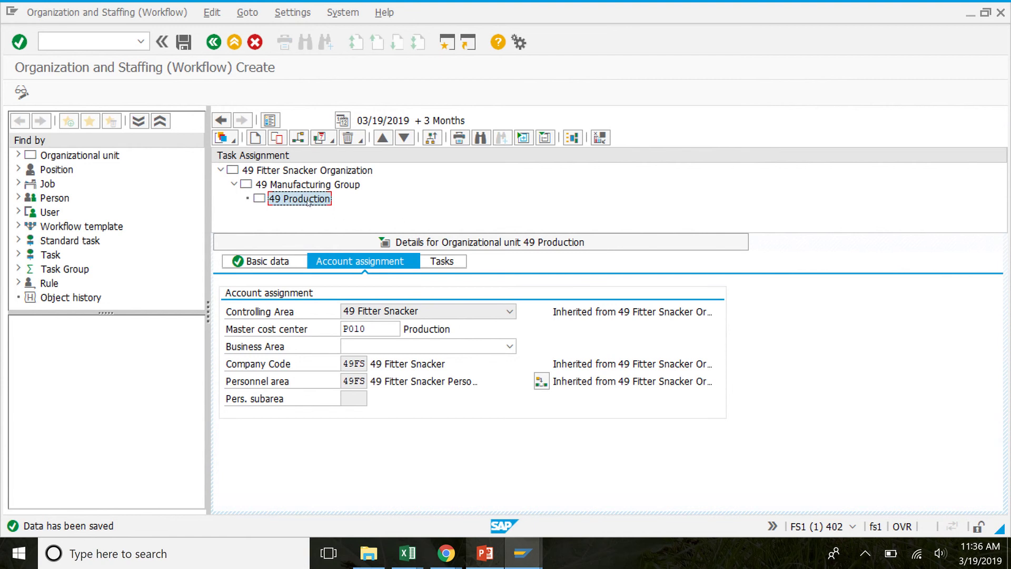
Add an incorporated position under 49 Production with abbreviation 49PRODMGR and name 49 Production Manager
left_click(256, 138)
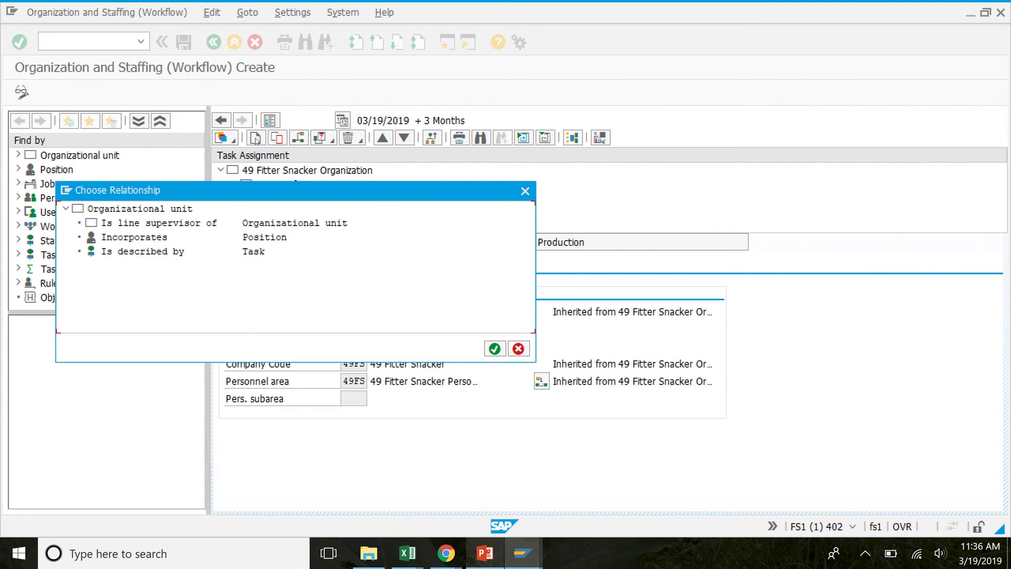
double_click(279, 238)
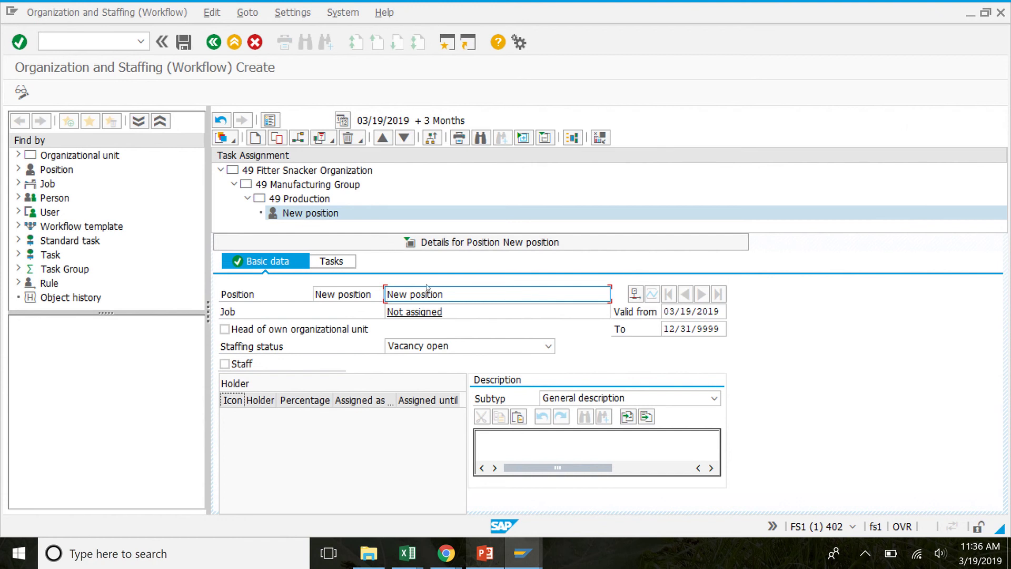
left_click(334, 292)
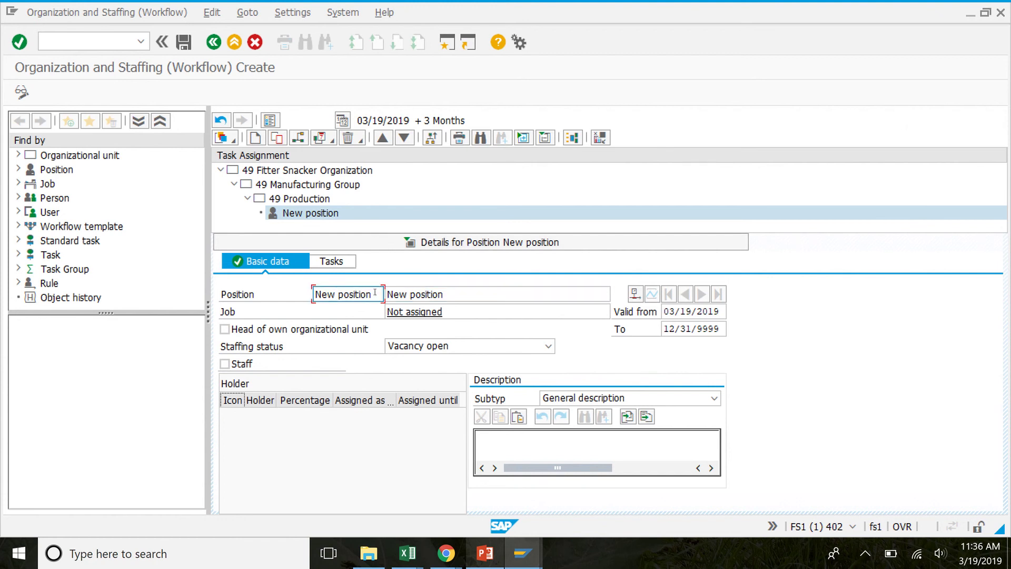
left_click_drag(375, 293, 314, 294)
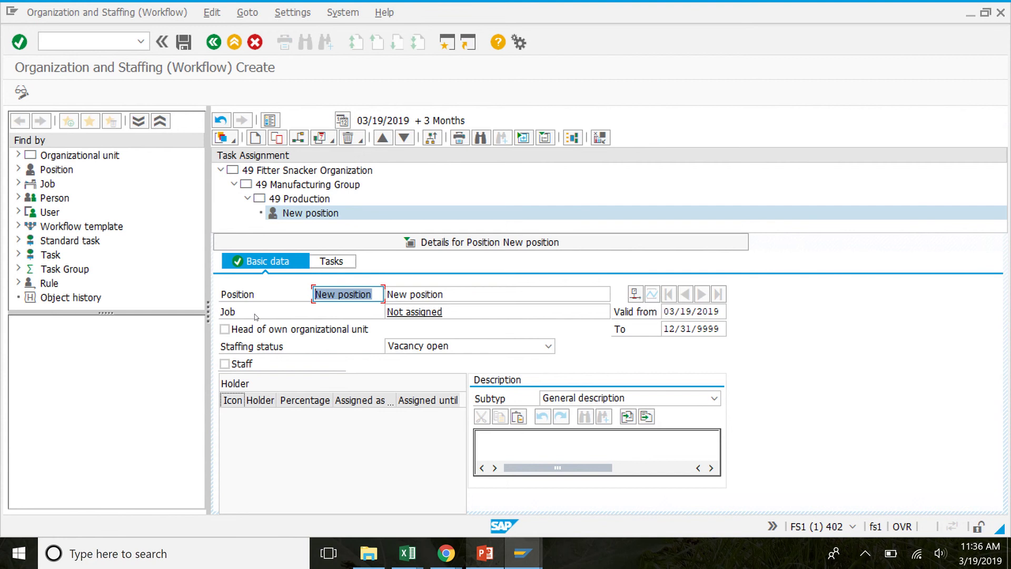
type("49")
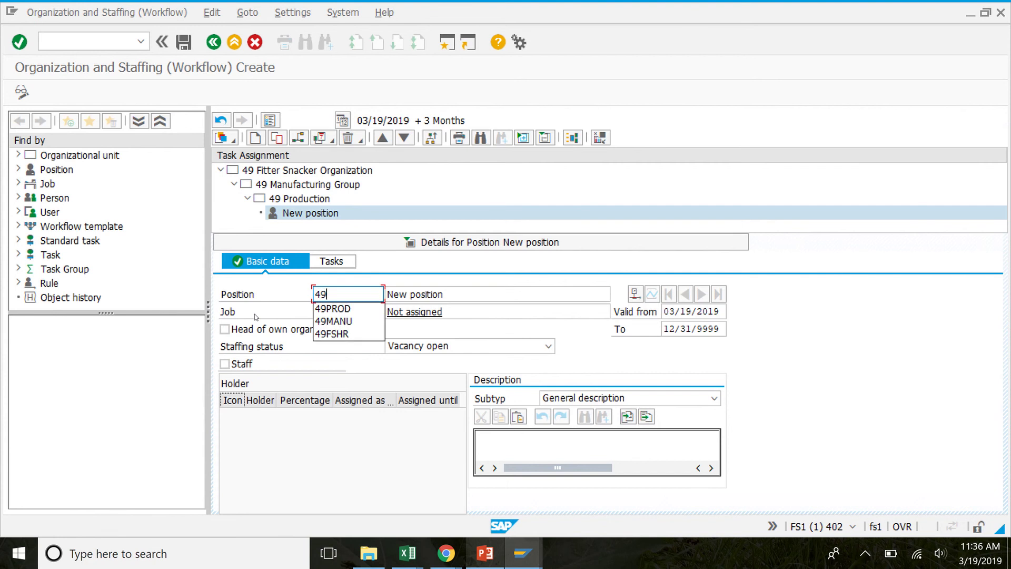
type("PROD")
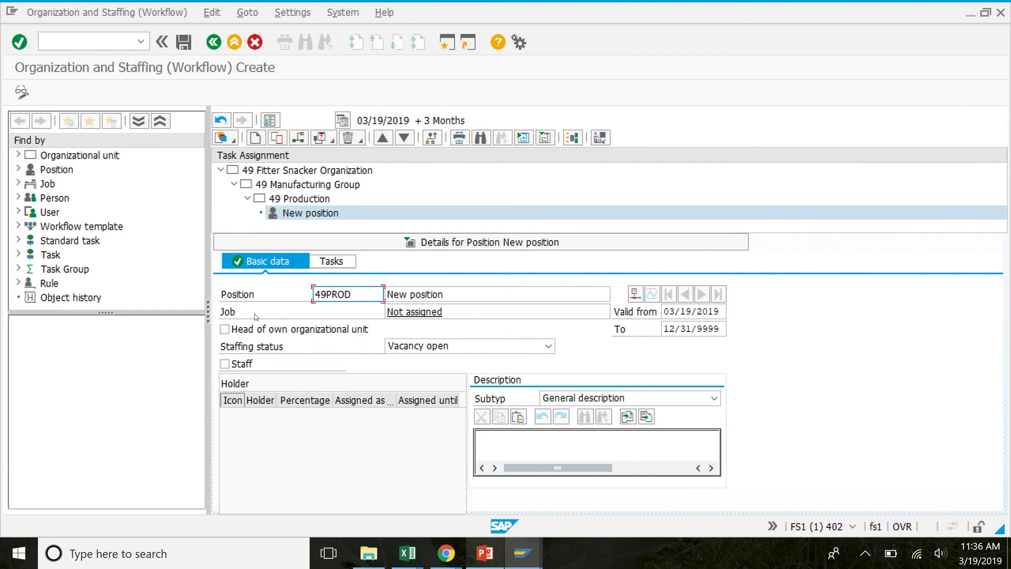
type("MGR")
key("Tab")
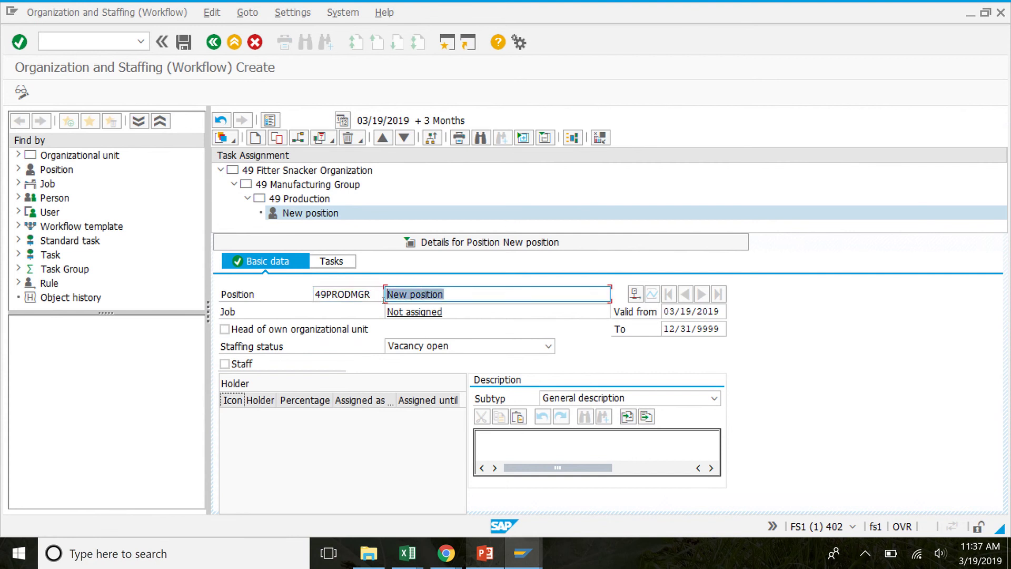
type("49 ")
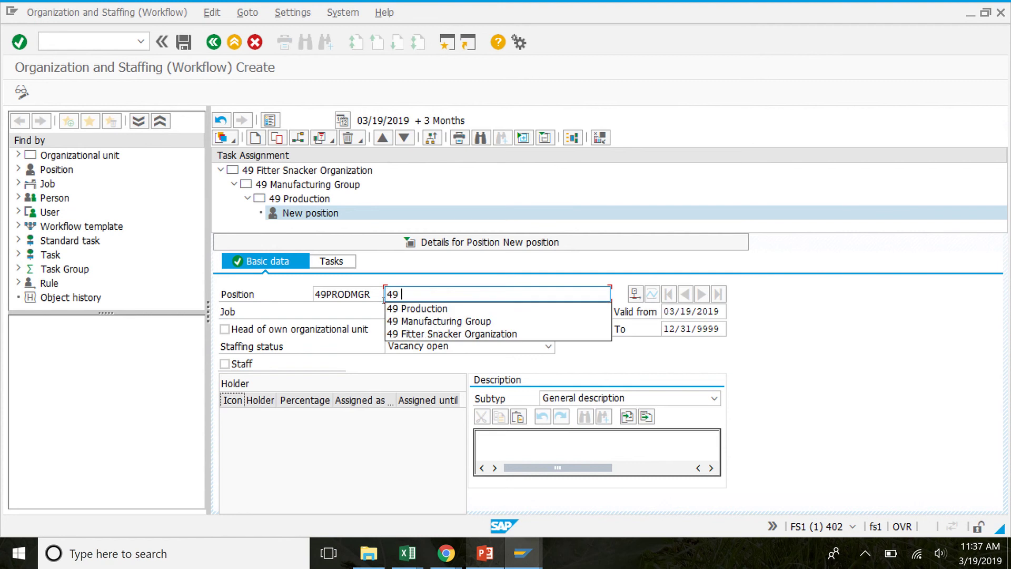
type("Productino")
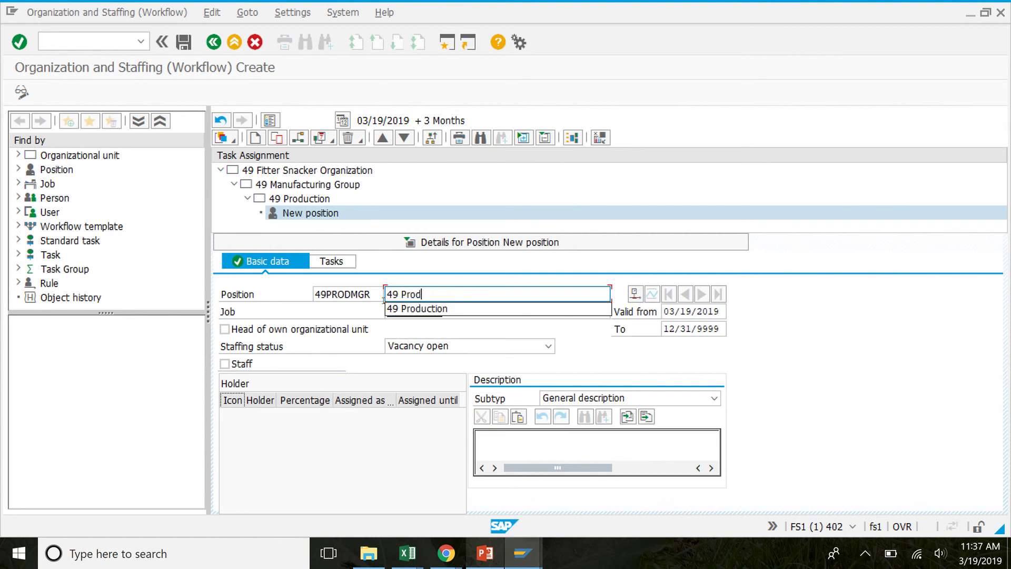
key("BackSpace")
key("BackSpace")
type("on Manager")
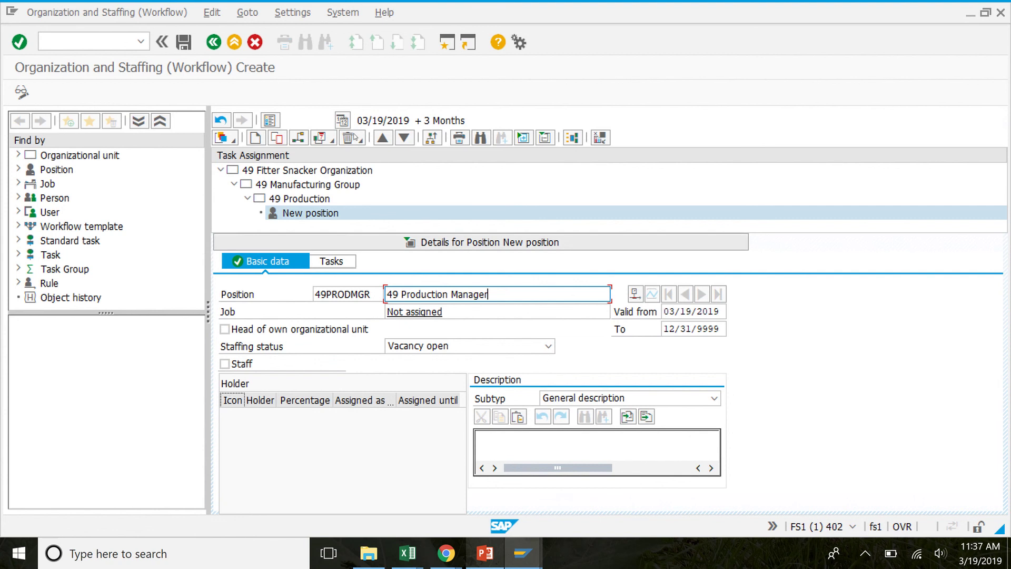
Save the 49 Production Manager position, mark it head of its own organizational unit, and save again
left_click(191, 42)
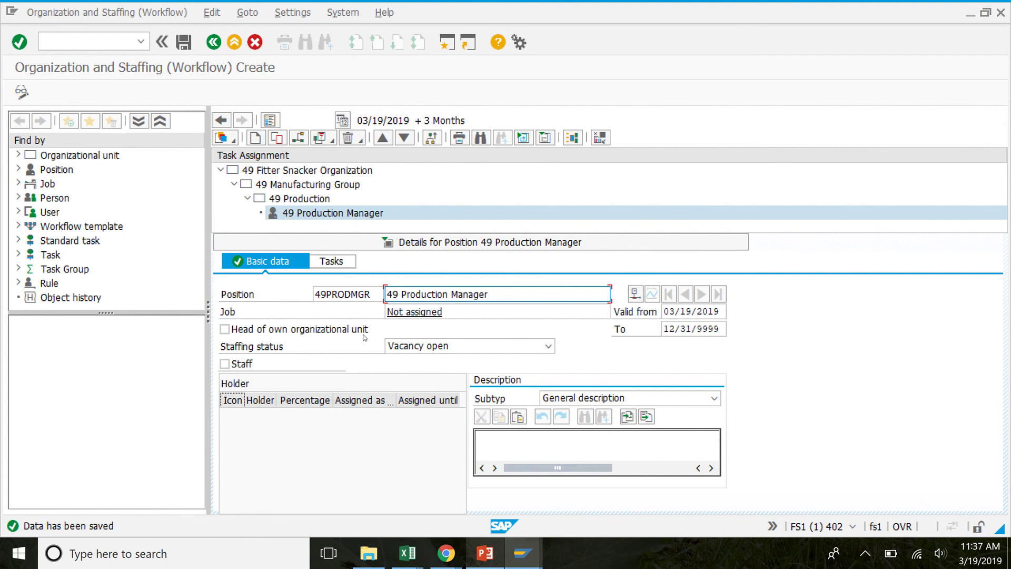
left_click(635, 296)
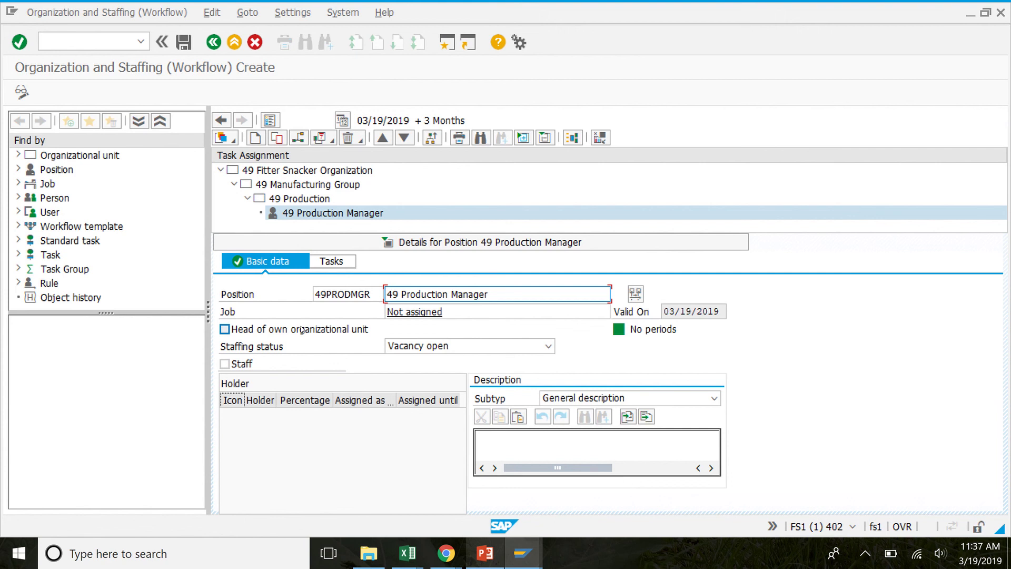
left_click(224, 329)
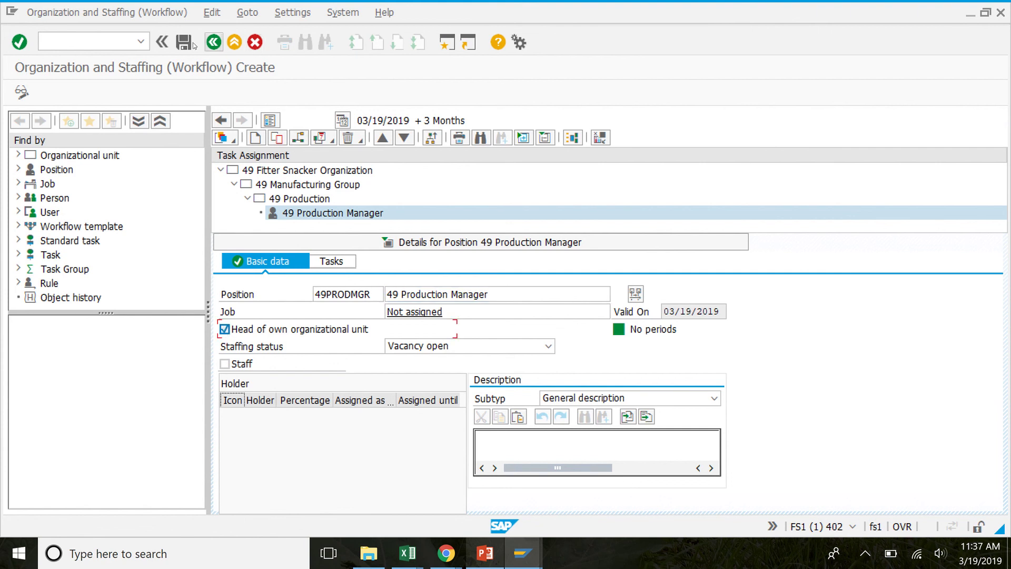
left_click(184, 42)
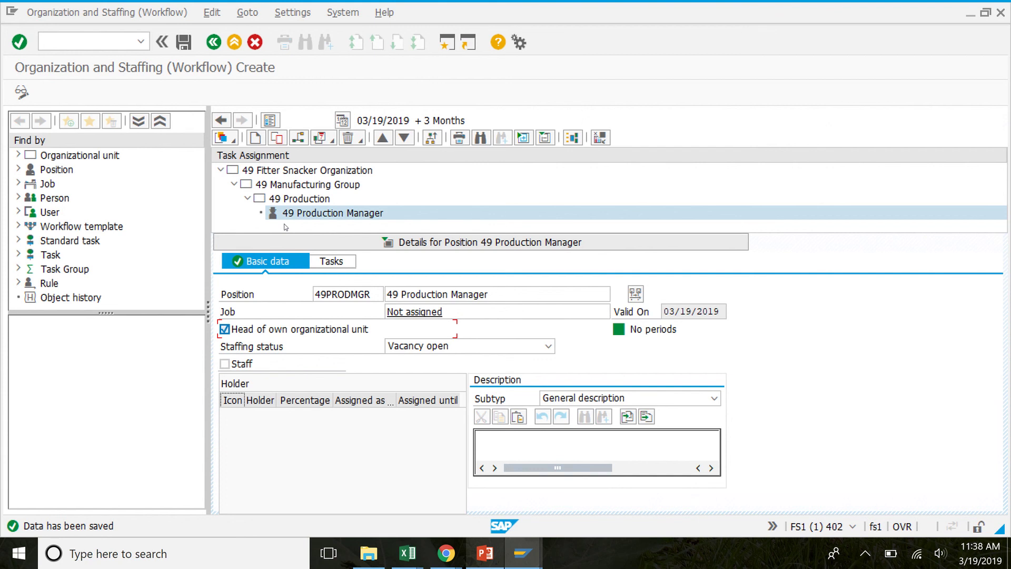
Add a second incorporated position to 49 Production, 49SCHED named 49 Scheduler, and save it
left_click(318, 203)
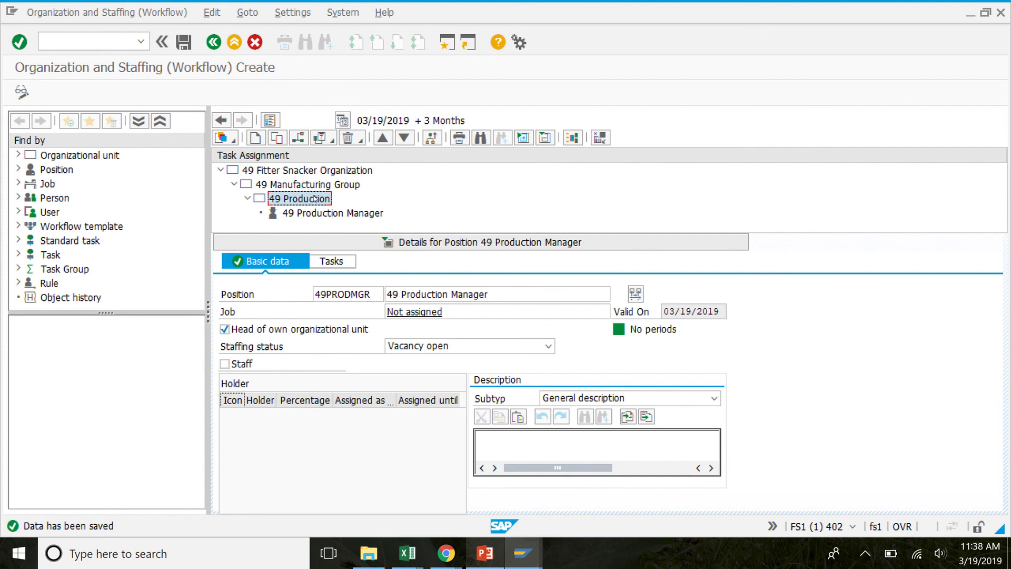
left_click(256, 138)
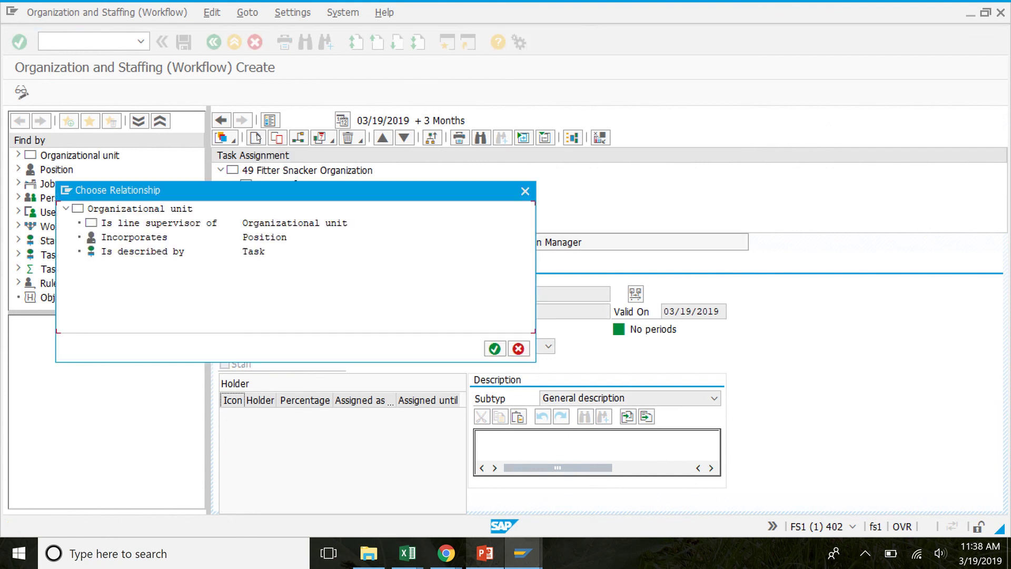
double_click(275, 242)
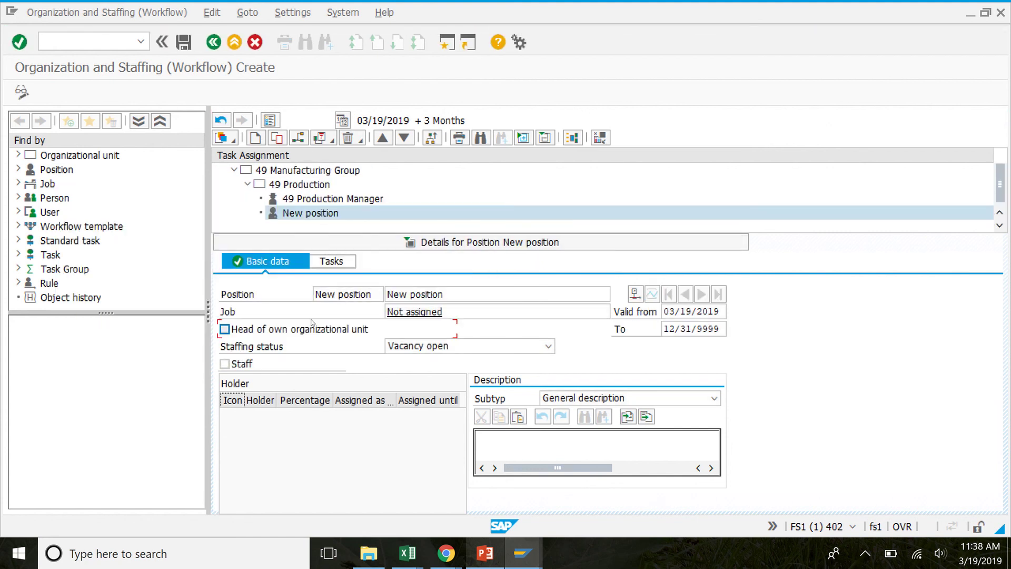
left_click(349, 294)
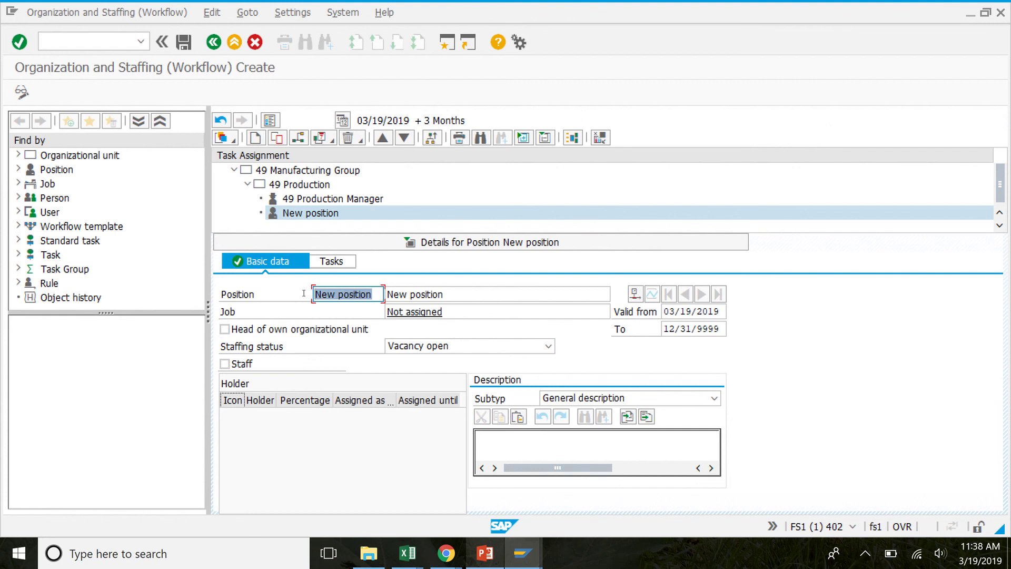
type("49SCHED")
key("Tab")
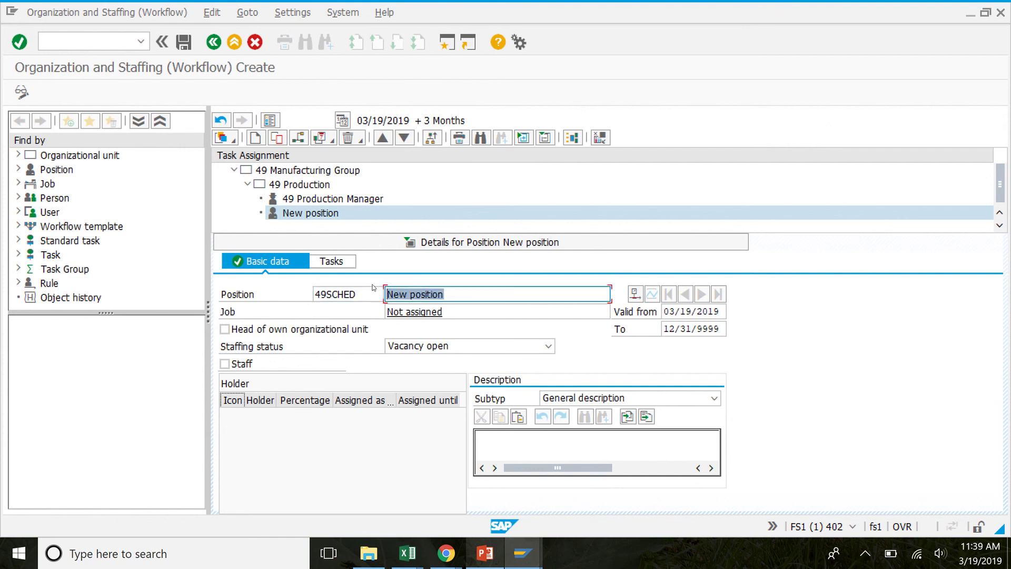
type("49")
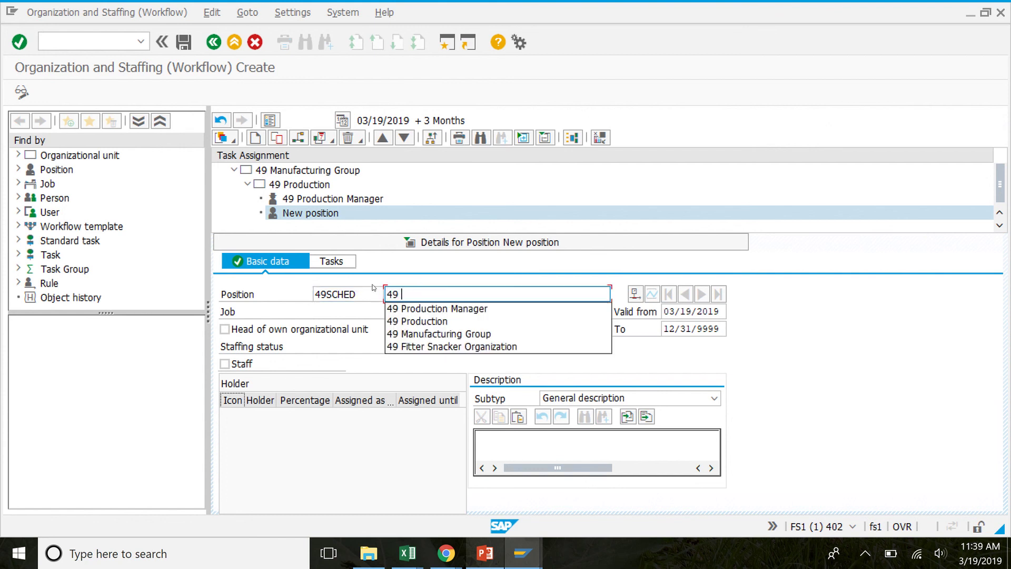
type(" Scheduler")
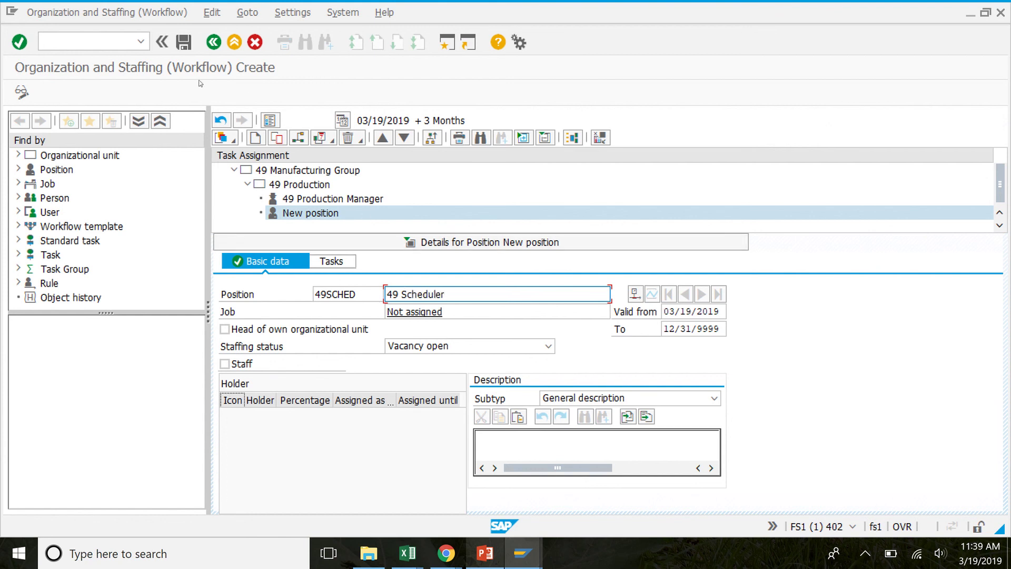
left_click(184, 43)
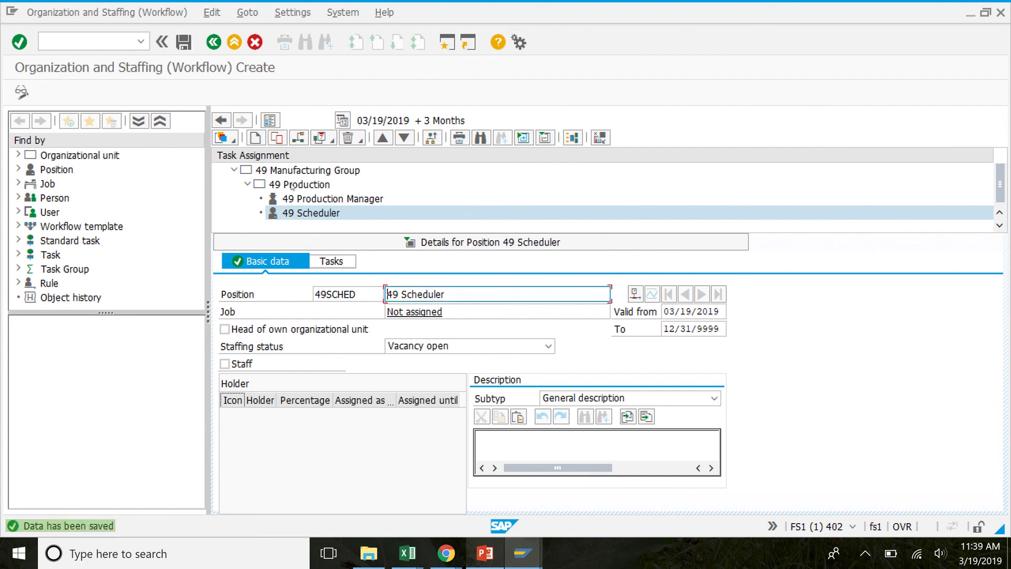